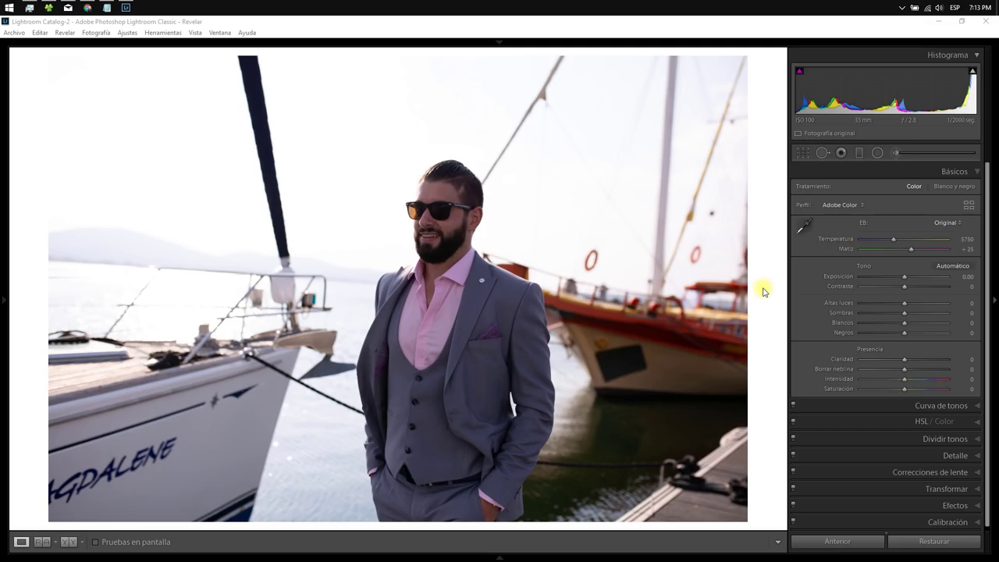
# Step: Try several global exposure and highlights values, then reset both to zero
pyautogui.moveTo(904, 278); pyautogui.dragTo(918, 280)
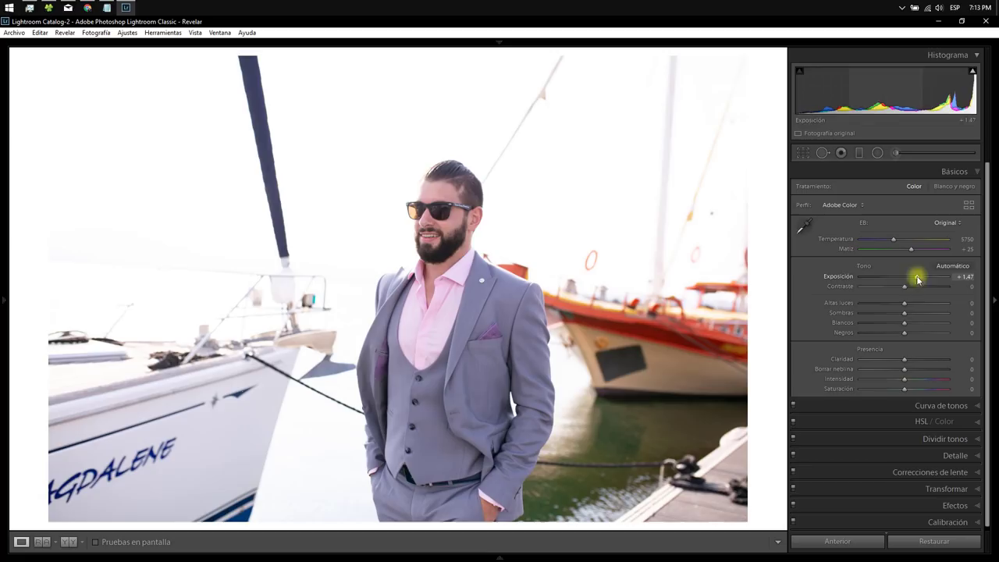
pyautogui.moveTo(904, 303); pyautogui.dragTo(842, 313)
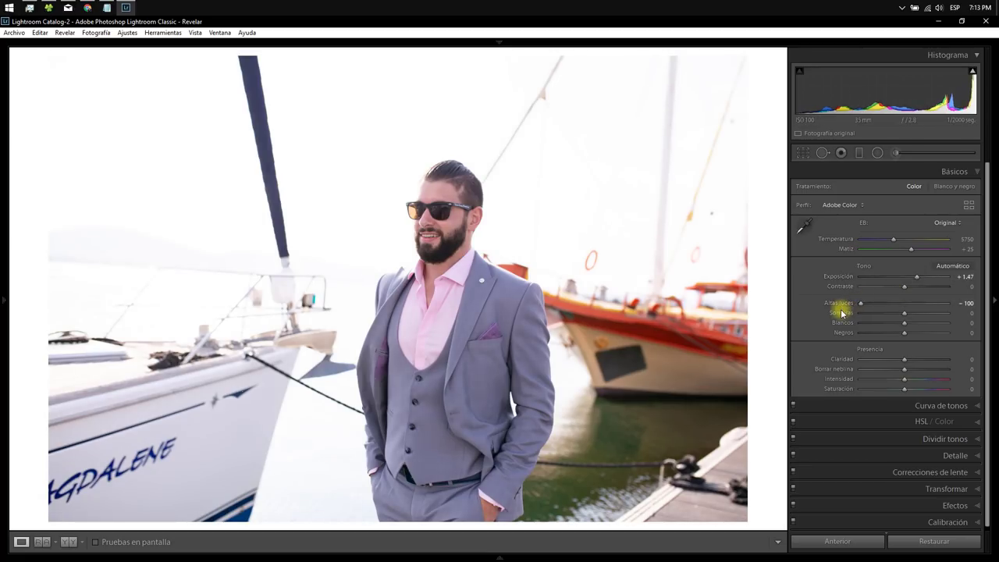
pyautogui.doubleClick(856, 303)
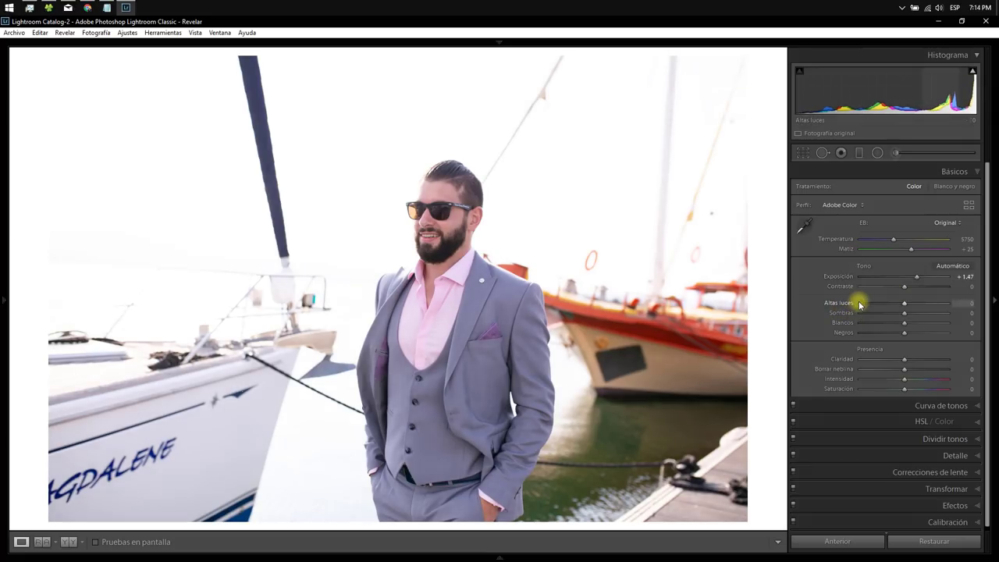
pyautogui.doubleClick(917, 278)
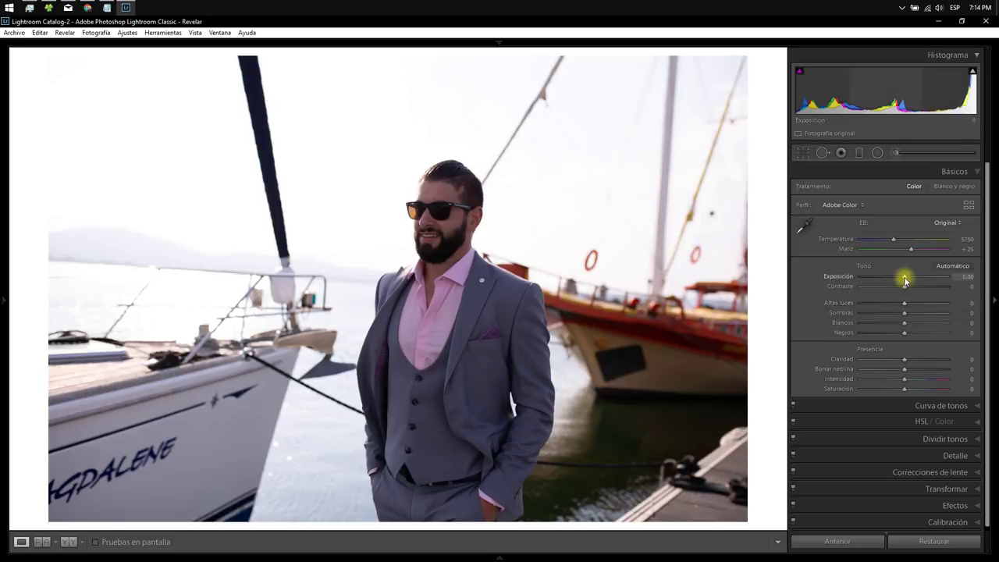
pyautogui.moveTo(904, 280); pyautogui.dragTo(873, 286)
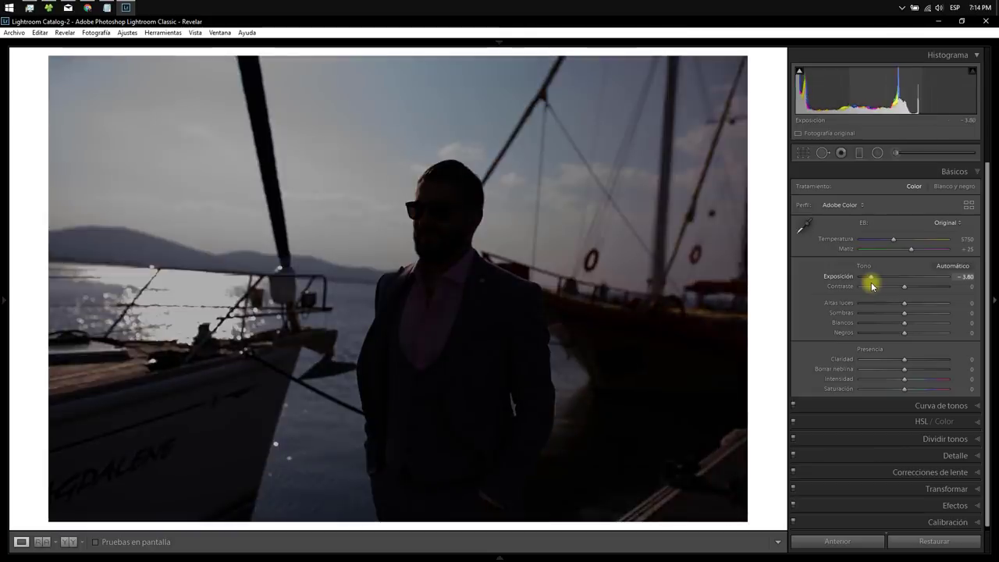
pyautogui.moveTo(872, 286)
pyautogui.mouseDown()
pyautogui.moveTo(929, 290)
pyautogui.moveTo(919, 286)
pyautogui.mouseUp()
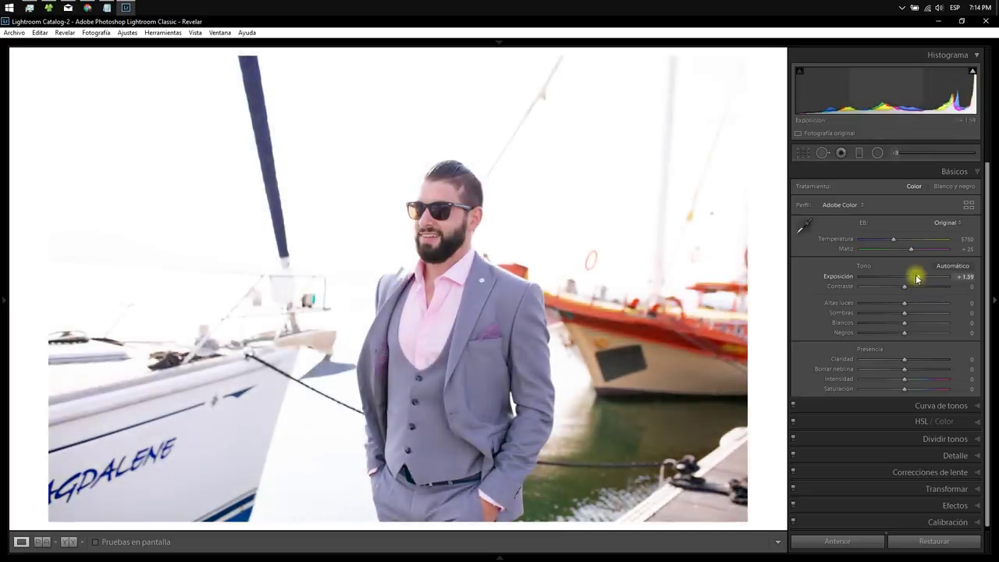
pyautogui.doubleClick(917, 279)
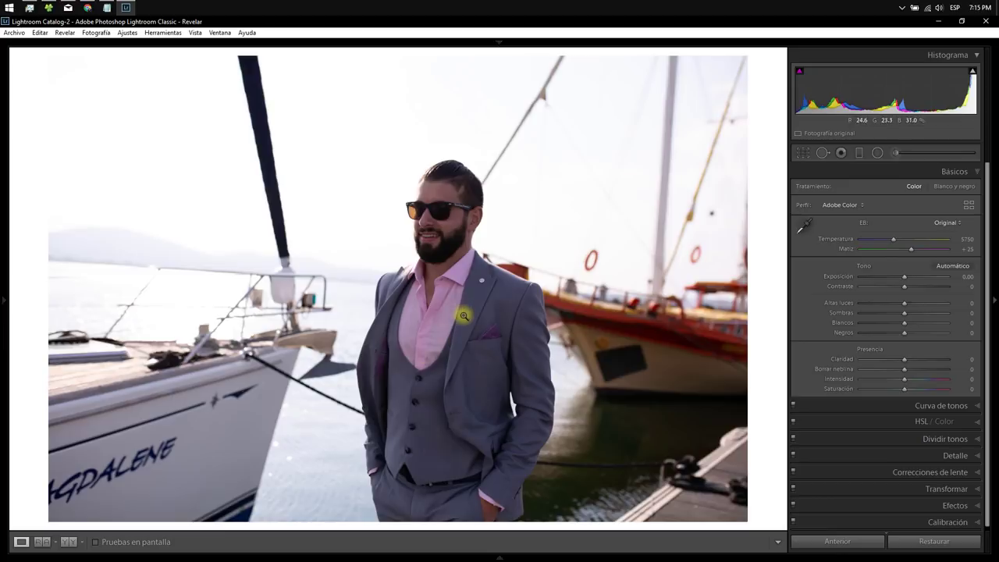
# Step: Drag a vertical graduated filter over the photo at Exposure -4.00 with a Luminance range mask
pyautogui.click(862, 156)
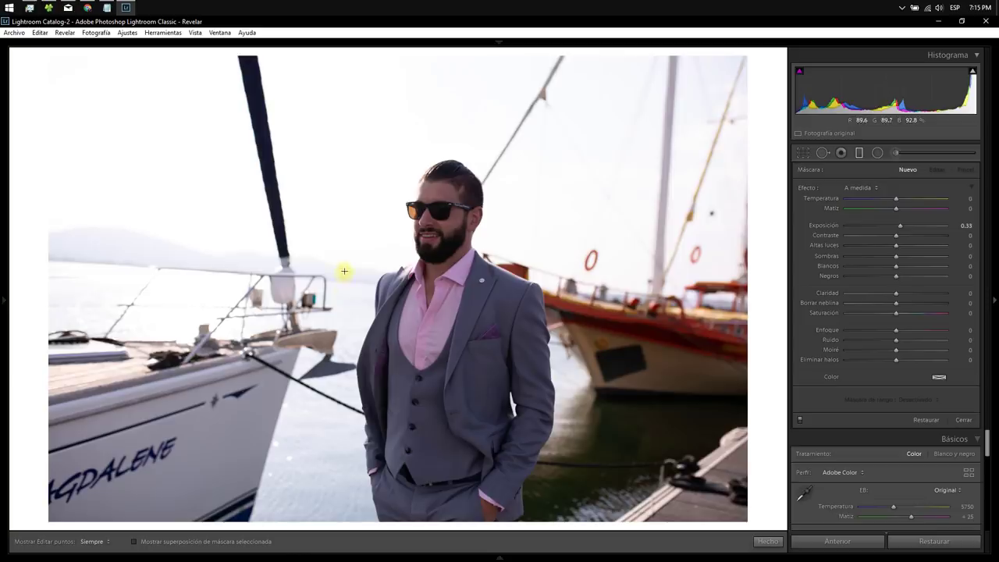
pyautogui.moveTo(345, 272); pyautogui.dragTo(348, 547)
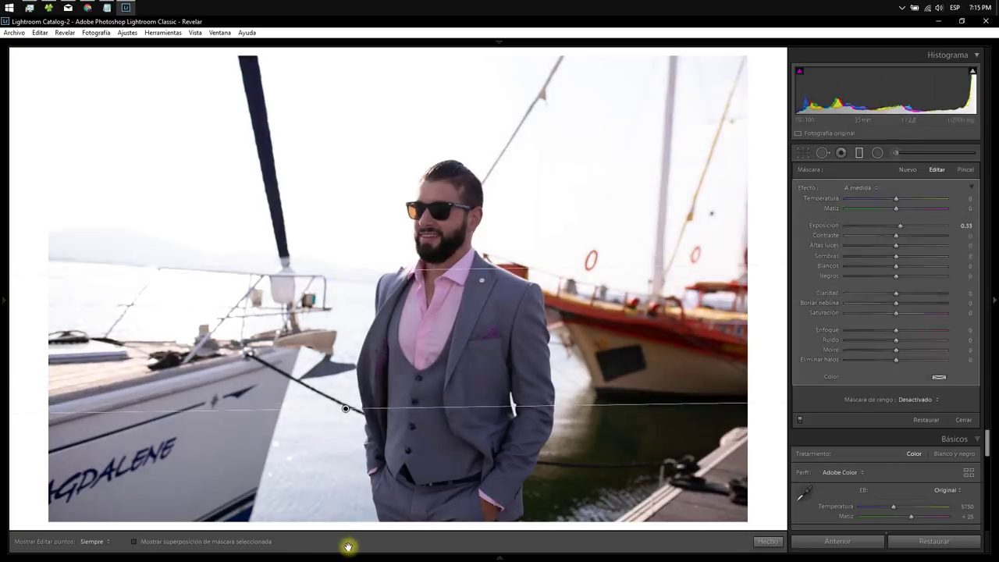
pyautogui.moveTo(847, 230); pyautogui.dragTo(828, 232)
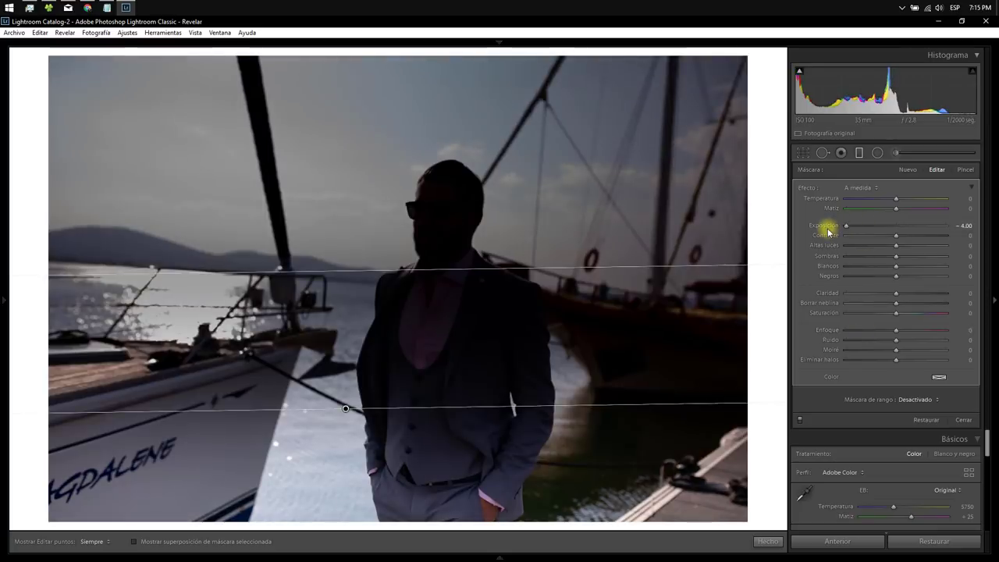
pyautogui.click(920, 401)
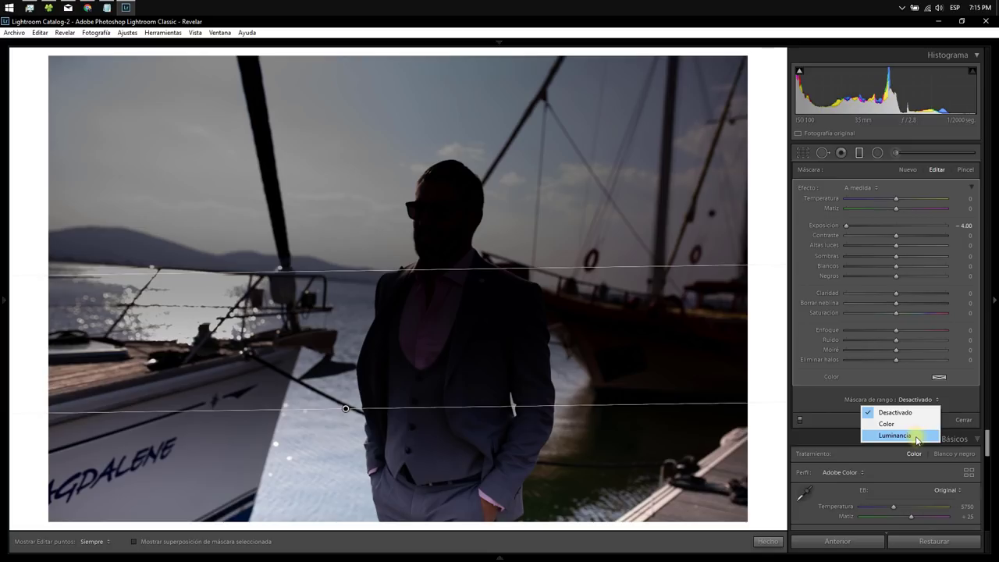
pyautogui.click(917, 439)
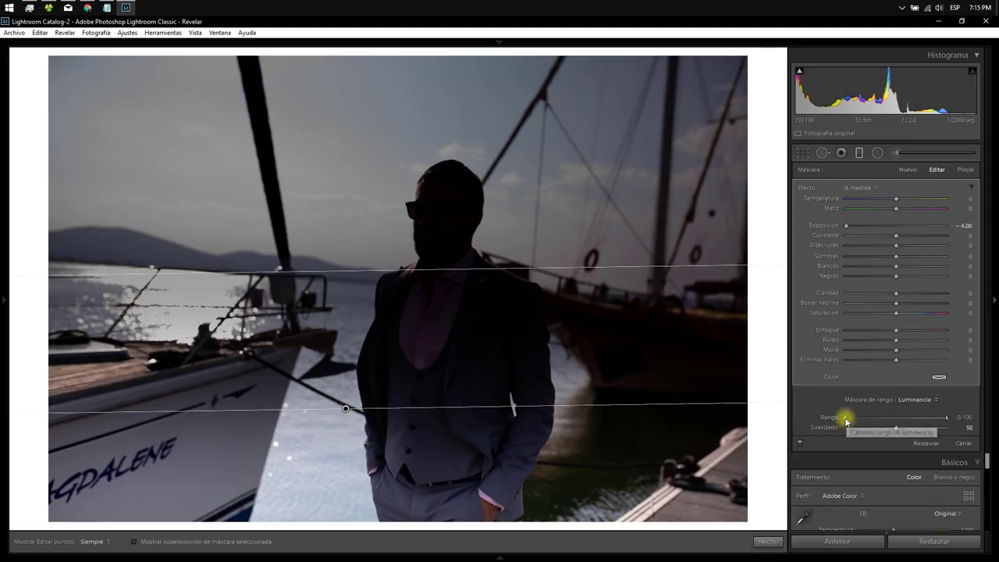
# Step: Narrow the luminance range mask to 59/100 and set its smoothness to 46
pyautogui.moveTo(846, 422)
pyautogui.mouseDown()
pyautogui.moveTo(950, 420)
pyautogui.moveTo(914, 422)
pyautogui.moveTo(923, 422)
pyautogui.mouseUp()
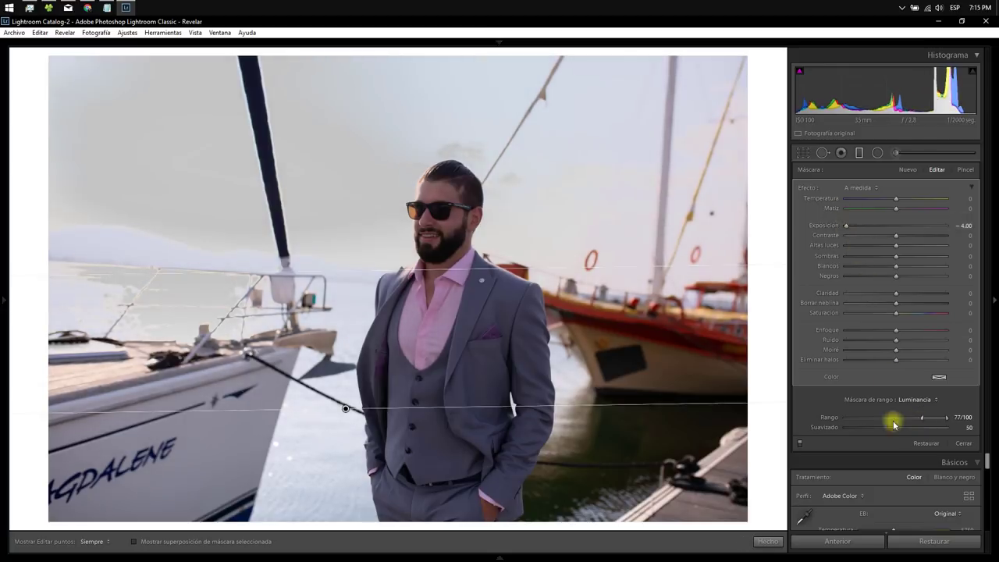
pyautogui.moveTo(922, 418); pyautogui.dragTo(823, 428)
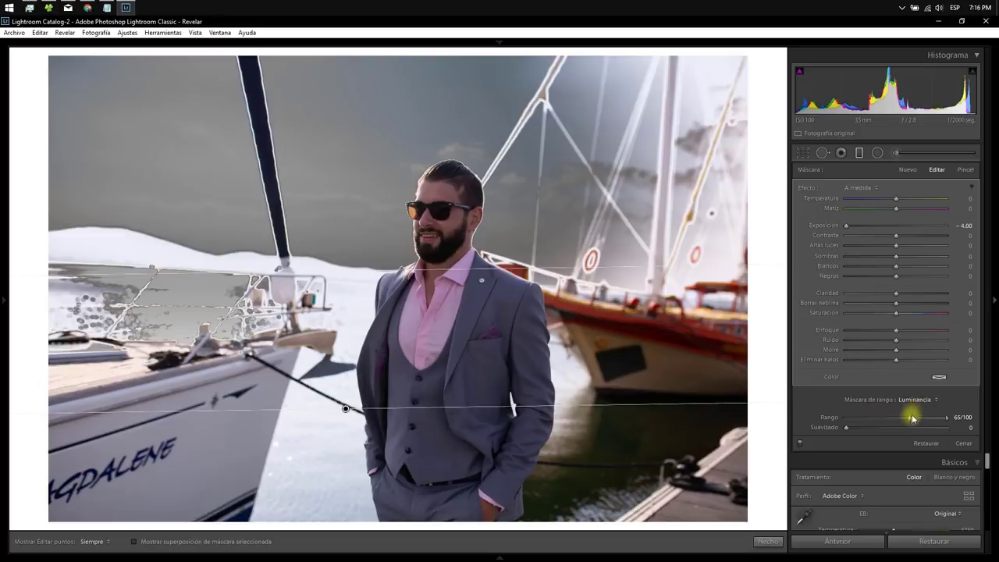
pyautogui.moveTo(909, 418); pyautogui.dragTo(904, 418)
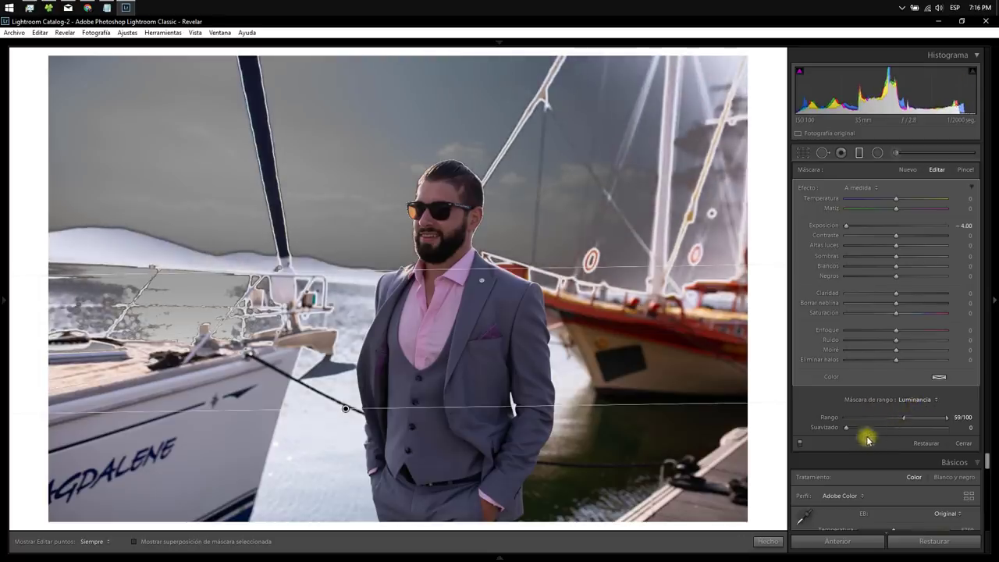
pyautogui.moveTo(850, 431); pyautogui.dragTo(893, 430)
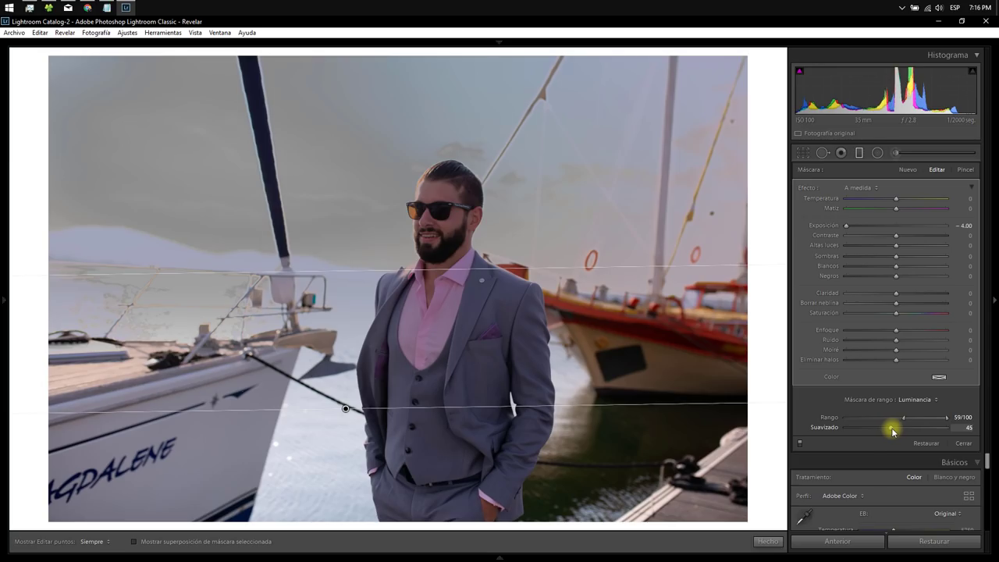
# Step: Retune the graduated filter to Highlights -100, Whites -6 and Exposure -0.38, then finish it
pyautogui.doubleClick(847, 231)
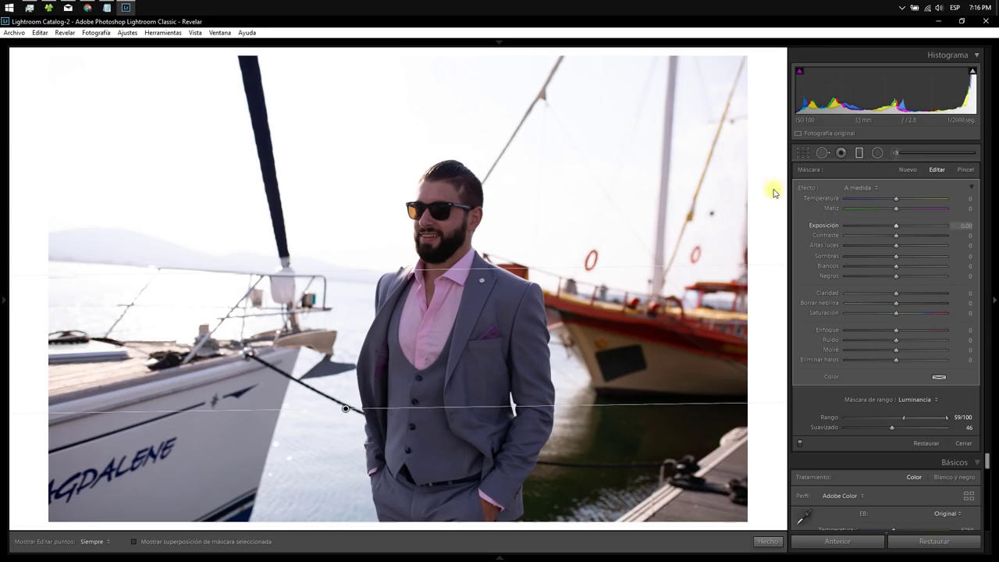
pyautogui.click(846, 246)
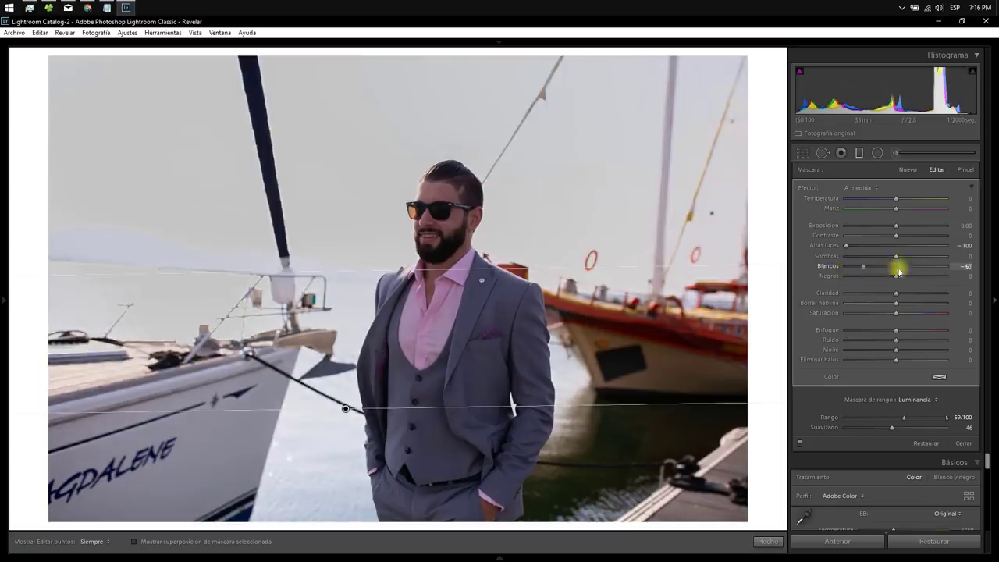
pyautogui.moveTo(884, 270)
pyautogui.mouseDown()
pyautogui.moveTo(944, 272)
pyautogui.moveTo(895, 273)
pyautogui.mouseUp()
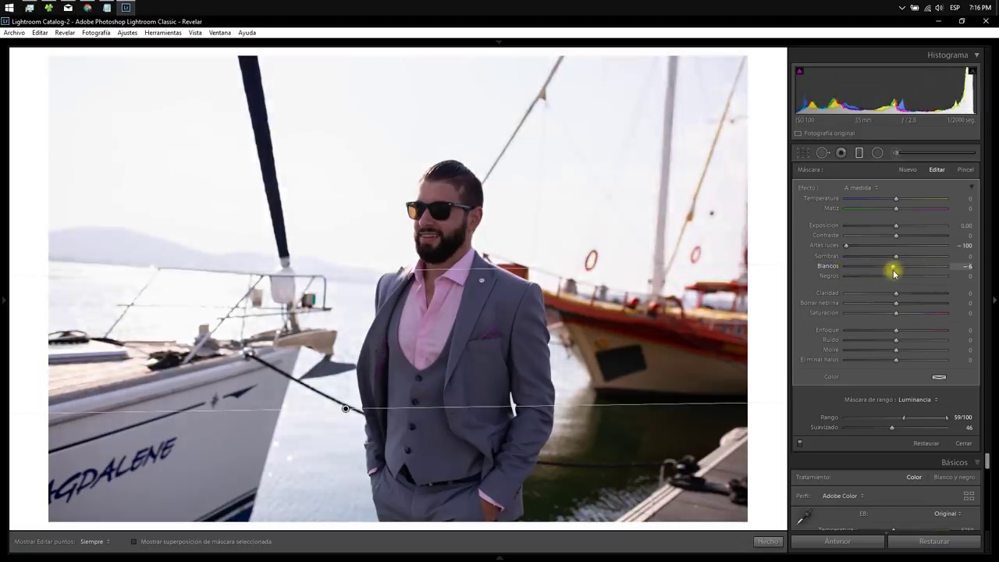
pyautogui.moveTo(896, 228); pyautogui.dragTo(888, 232)
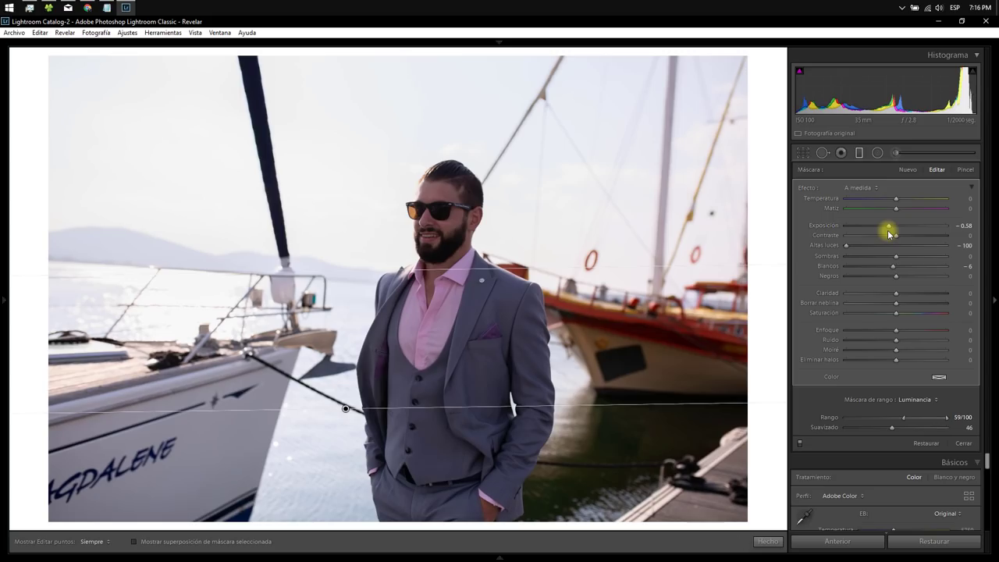
pyautogui.click(766, 545)
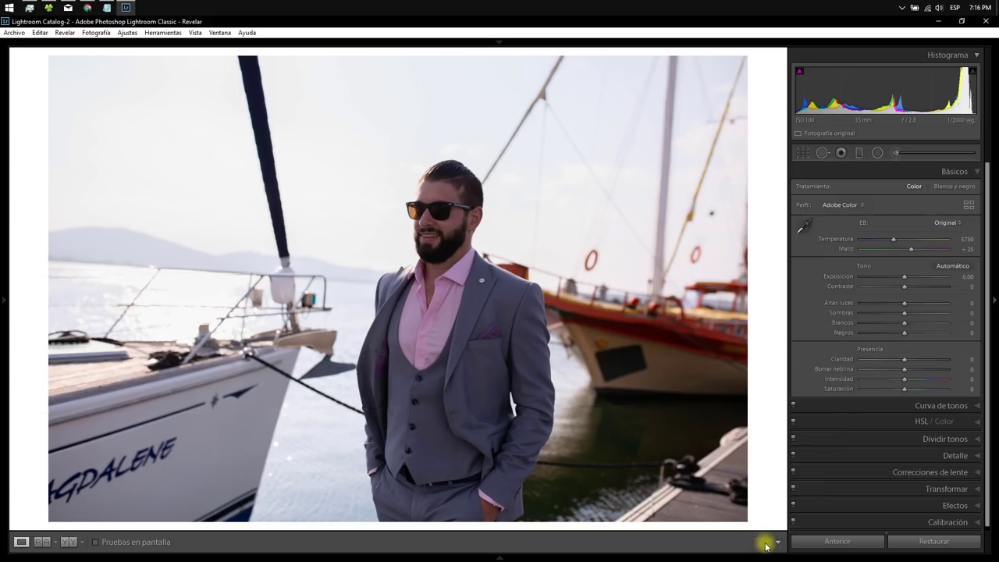
# Step: Settle the Basic panel on Shadows +34 and Blacks -7 after trying other values
pyautogui.click(919, 314)
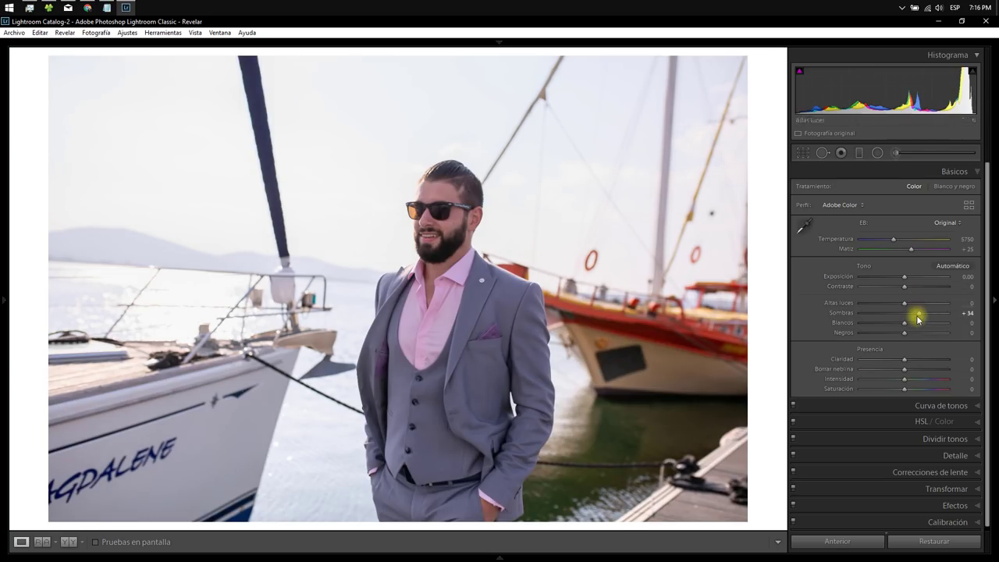
pyautogui.moveTo(921, 317)
pyautogui.mouseDown()
pyautogui.moveTo(908, 331)
pyautogui.moveTo(920, 317)
pyautogui.mouseUp()
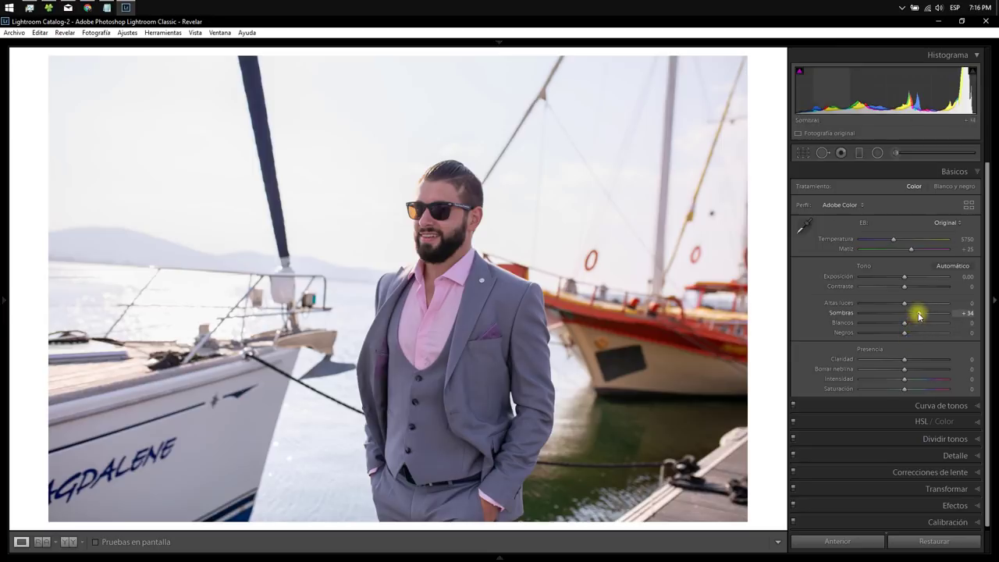
pyautogui.moveTo(920, 315)
pyautogui.mouseDown()
pyautogui.moveTo(928, 312)
pyautogui.moveTo(886, 335)
pyautogui.mouseUp()
pyautogui.moveTo(890, 336)
pyautogui.mouseDown()
pyautogui.moveTo(923, 335)
pyautogui.moveTo(892, 314)
pyautogui.moveTo(919, 314)
pyautogui.mouseUp()
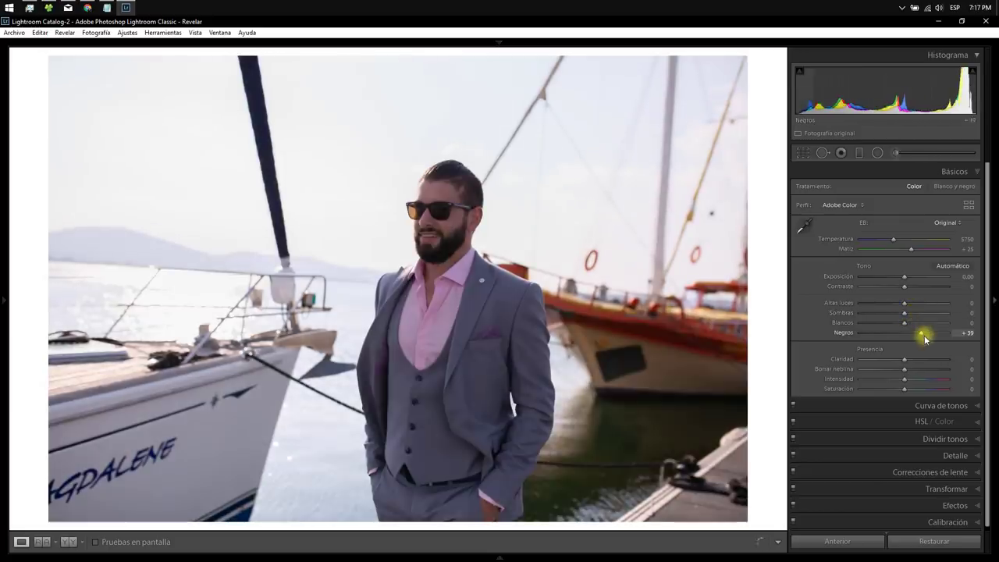
pyautogui.doubleClick(921, 334)
pyautogui.moveTo(905, 313); pyautogui.dragTo(920, 316)
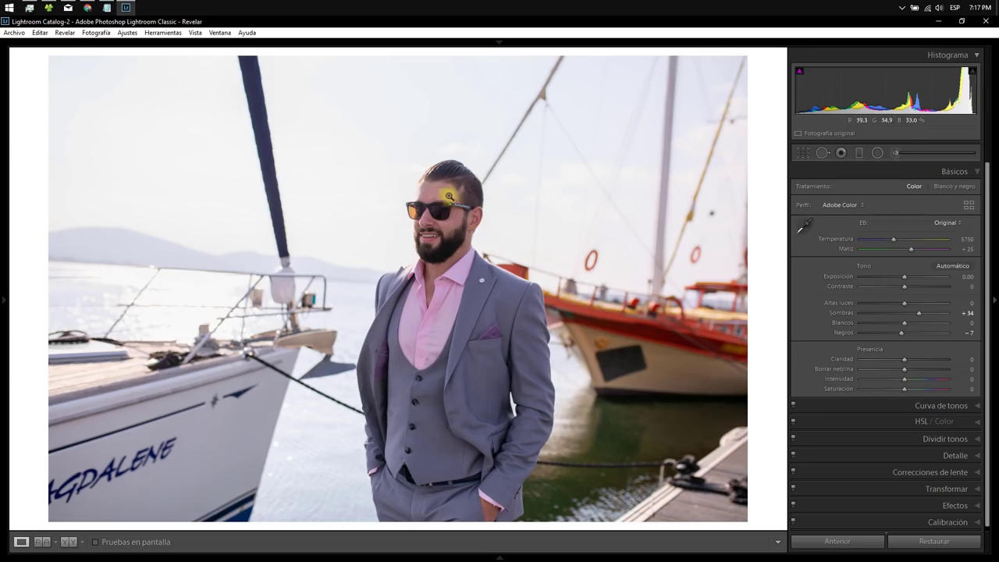
# Step: In the HSL Luminancia tab, experiment with the Rojo and Naranja sliders, raising reds
pyautogui.click(978, 424)
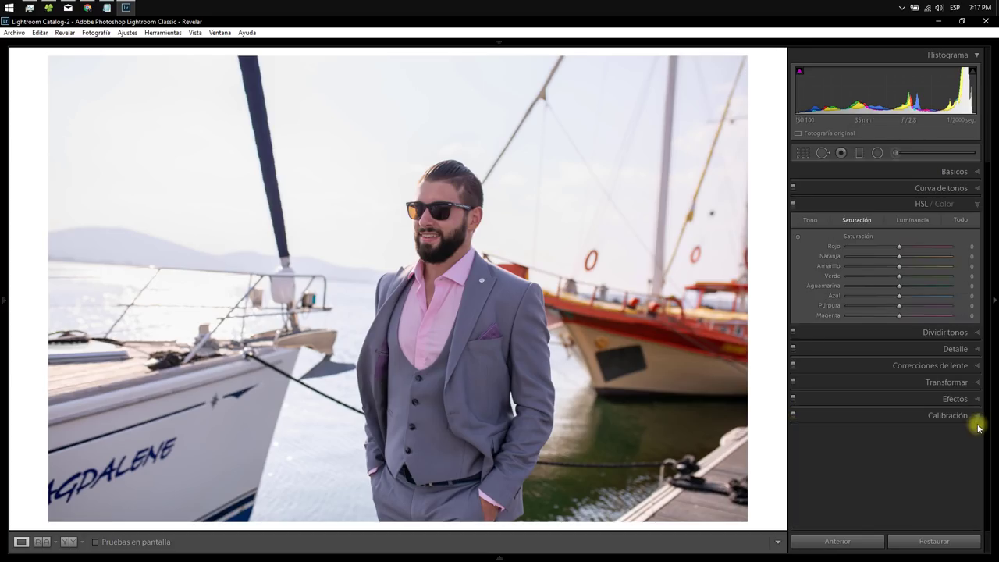
pyautogui.click(904, 222)
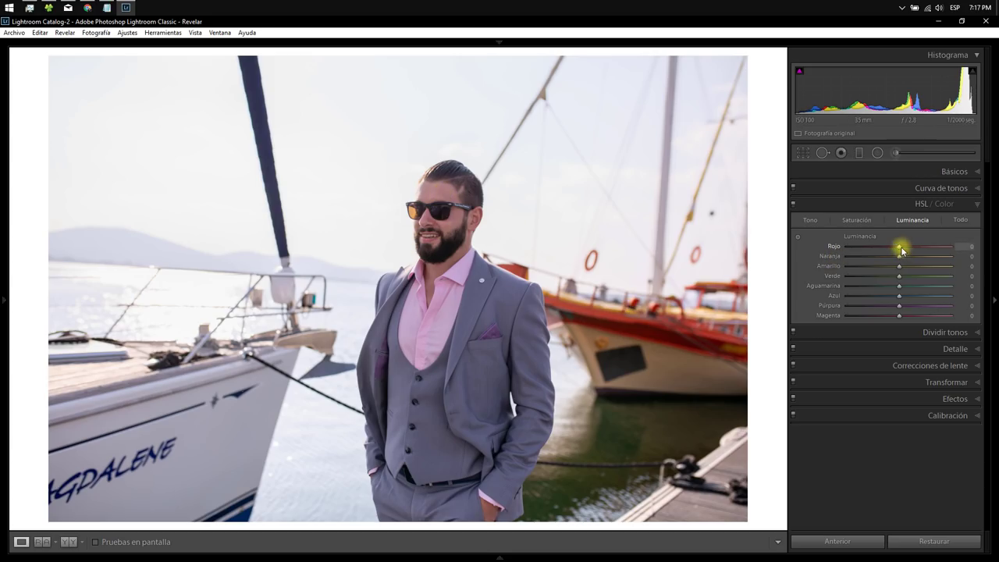
pyautogui.moveTo(900, 248)
pyautogui.mouseDown()
pyautogui.moveTo(963, 246)
pyautogui.moveTo(785, 252)
pyautogui.moveTo(975, 242)
pyautogui.moveTo(830, 245)
pyautogui.mouseUp()
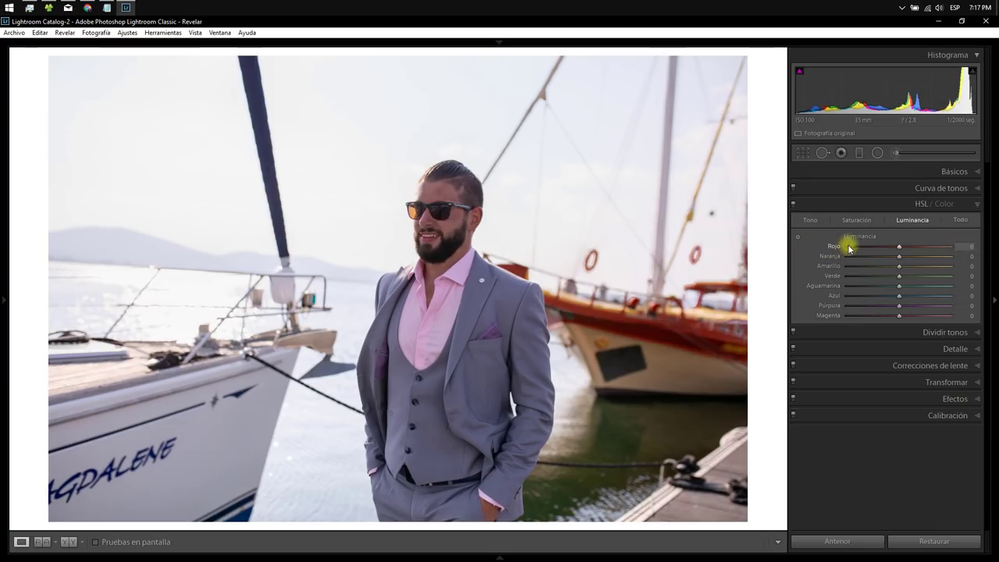
pyautogui.moveTo(900, 257)
pyautogui.mouseDown()
pyautogui.moveTo(846, 267)
pyautogui.moveTo(959, 257)
pyautogui.moveTo(833, 263)
pyautogui.moveTo(907, 263)
pyautogui.mouseUp()
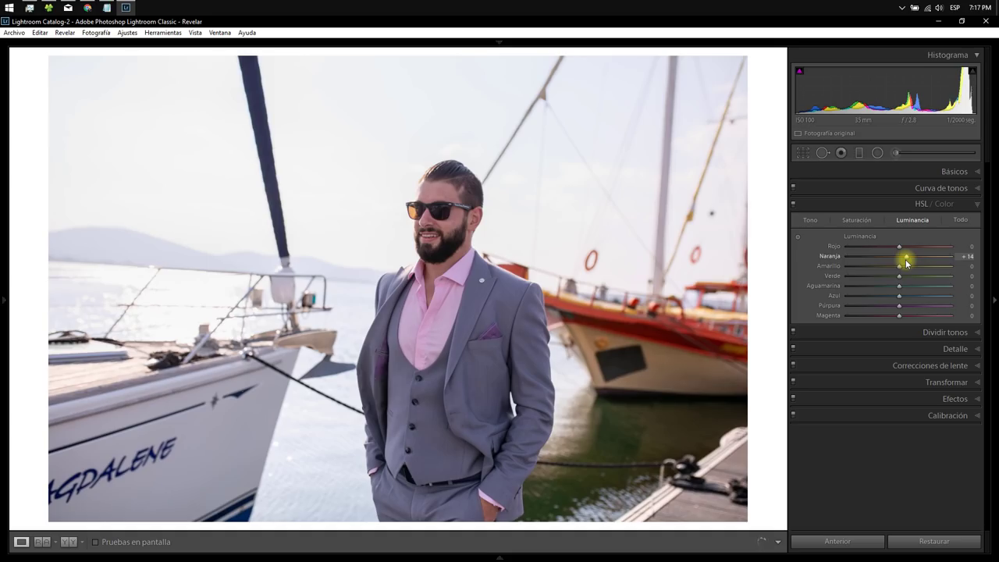
pyautogui.click(900, 248)
pyautogui.moveTo(899, 246); pyautogui.dragTo(905, 247)
# Step: Brighten the oranges to reach Rojo +34 and Naranja +46, checking before/after and the face
pyautogui.click(906, 257)
pyautogui.click(793, 205)
pyautogui.click(794, 205)
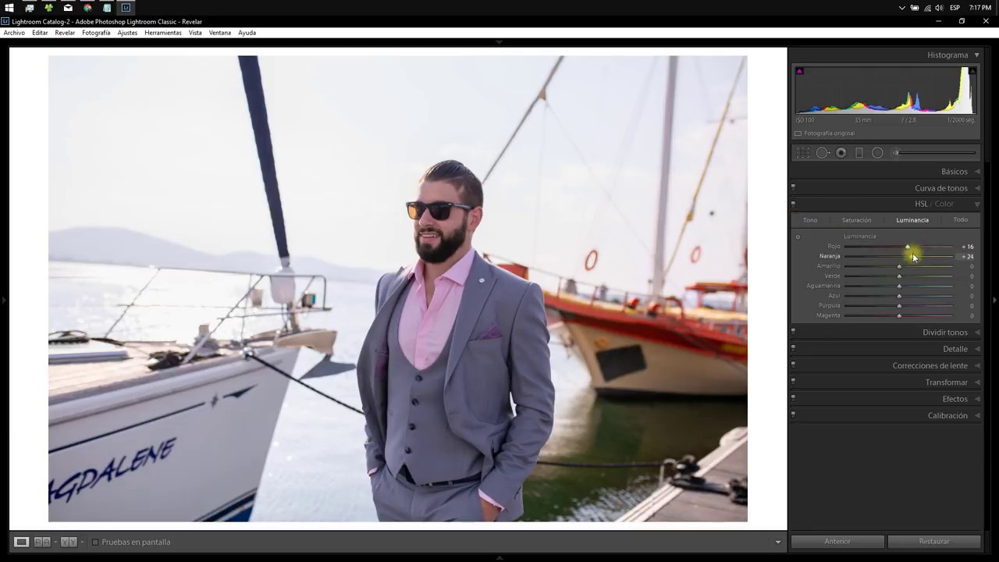
pyautogui.moveTo(913, 259)
pyautogui.mouseDown()
pyautogui.moveTo(935, 260)
pyautogui.moveTo(914, 250)
pyautogui.mouseUp()
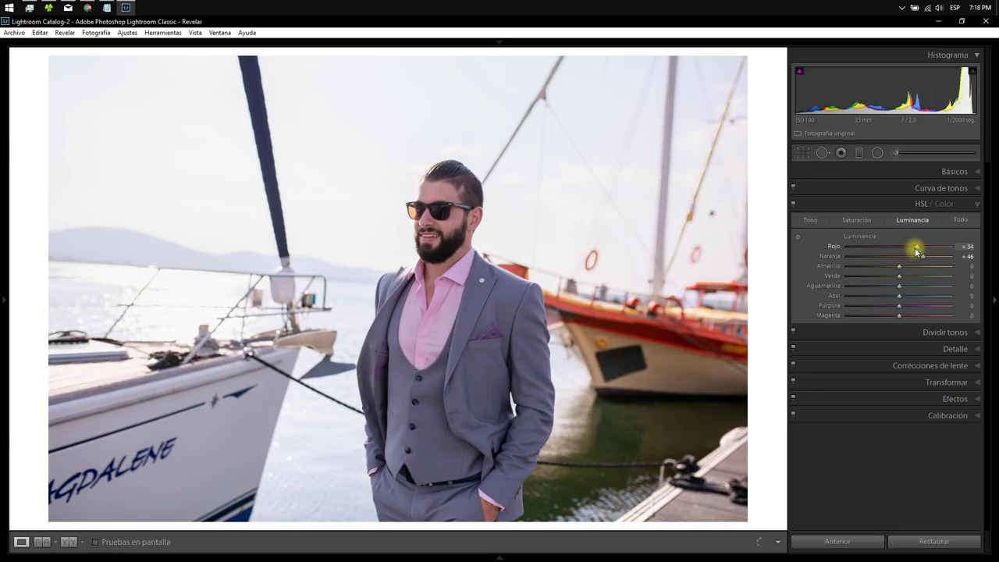
pyautogui.click(441, 204)
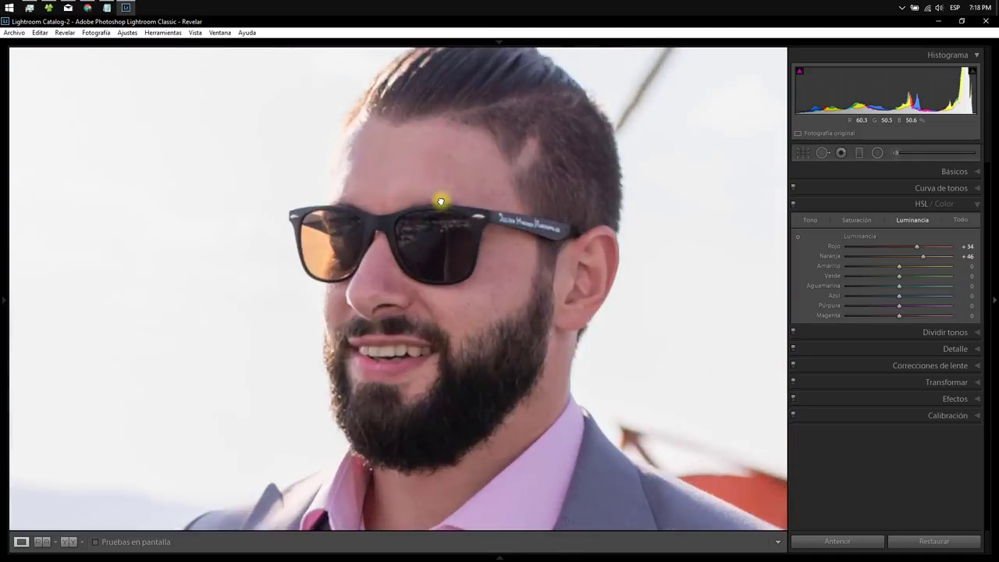
pyautogui.click(441, 202)
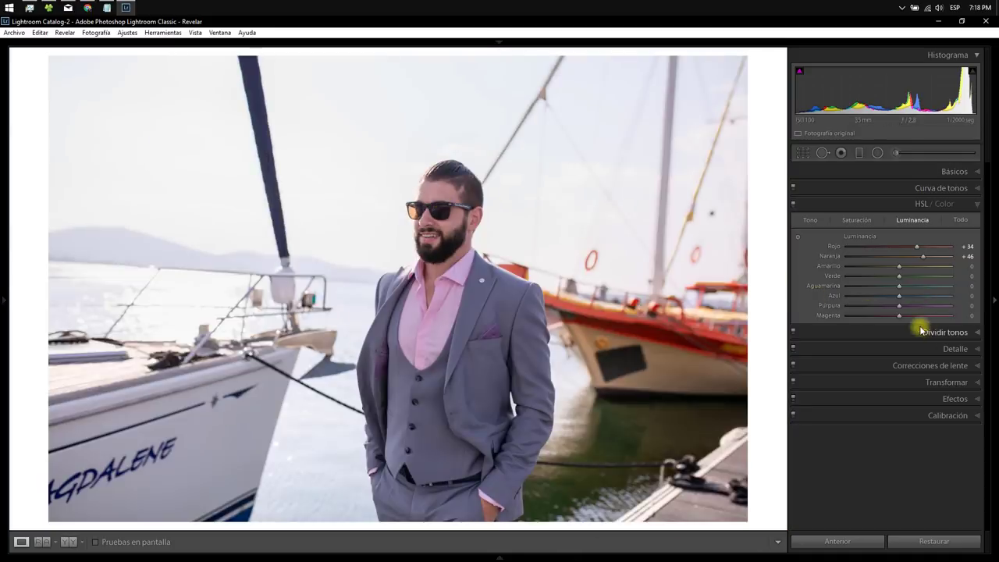
# Step: Drag the targeted adjustment tool on the face to lift Rojo to +54 and Naranja to +48
pyautogui.click(799, 241)
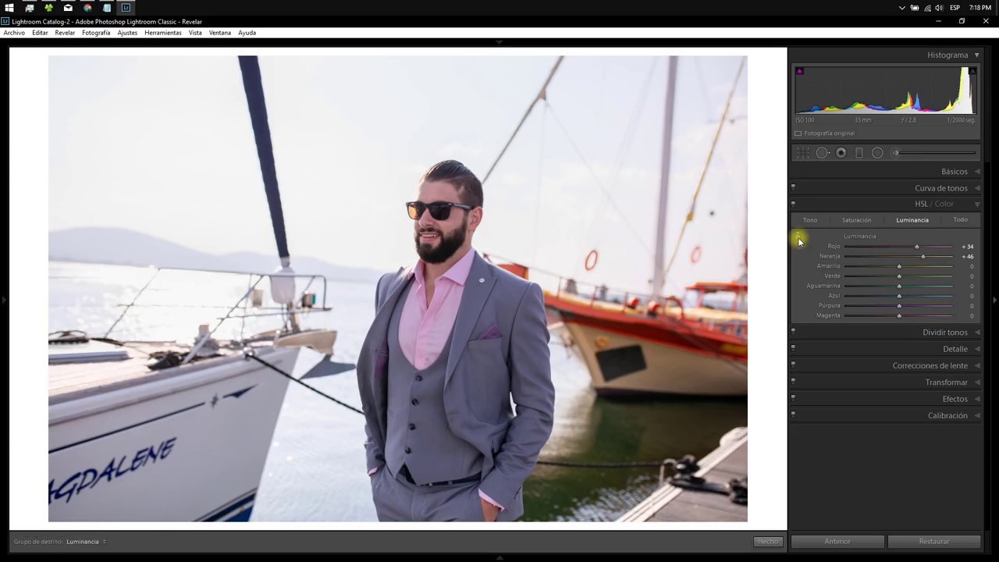
pyautogui.moveTo(458, 218)
pyautogui.mouseDown()
pyautogui.moveTo(447, 263)
pyautogui.moveTo(454, 209)
pyautogui.mouseUp()
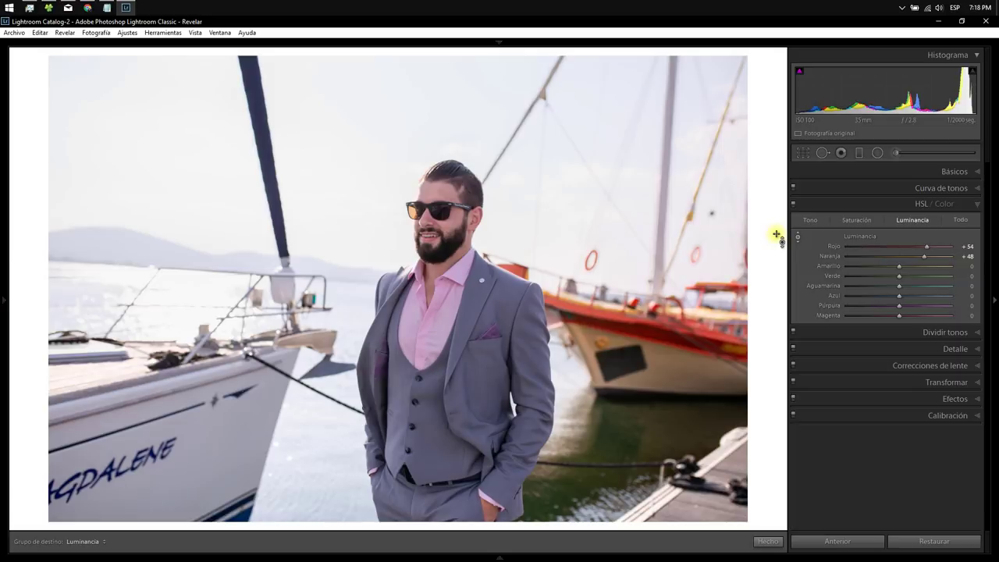
# Step: In Básicos, set Contraste to +15 and Exposición to +0.20
pyautogui.click(972, 171)
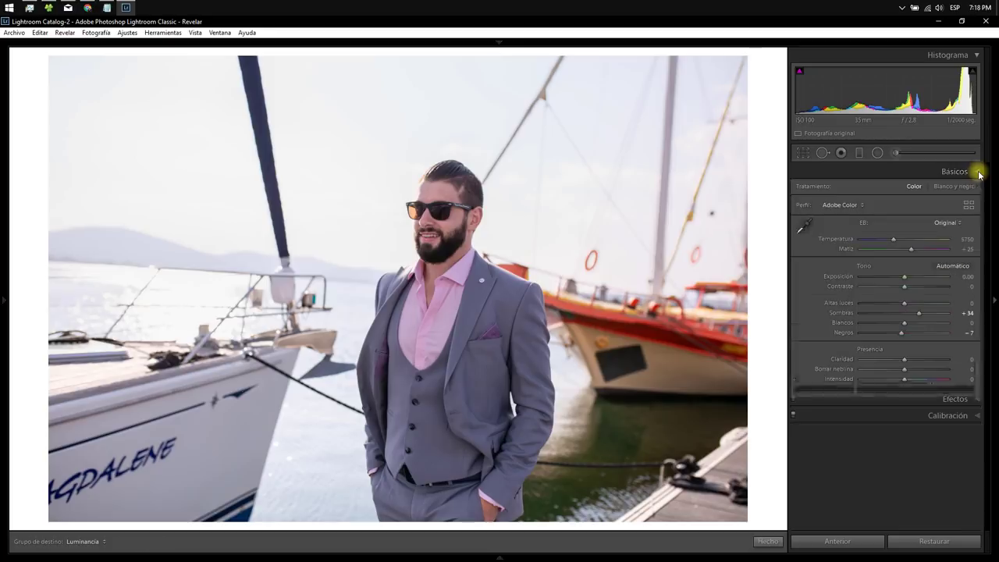
pyautogui.moveTo(906, 286); pyautogui.dragTo(912, 289)
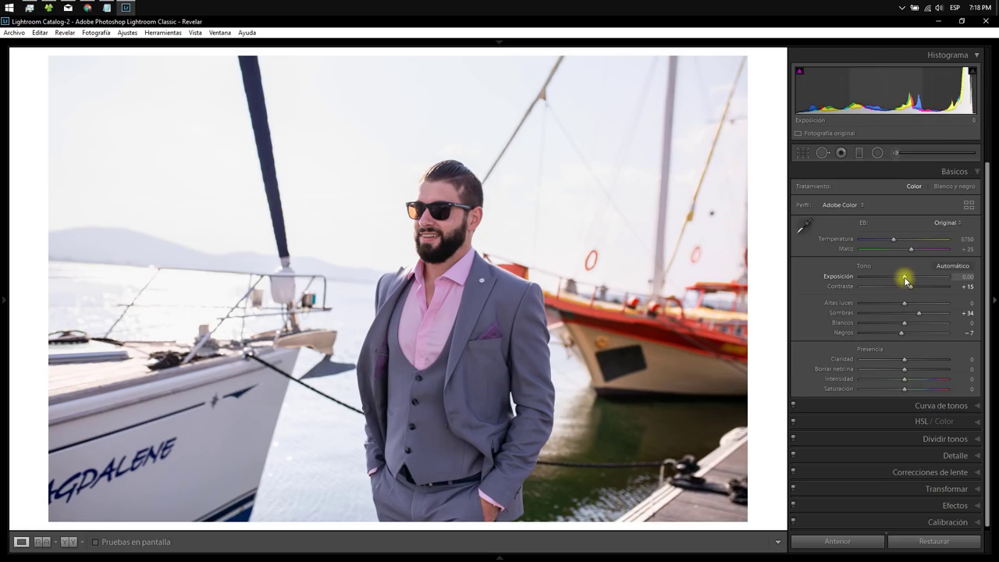
pyautogui.moveTo(906, 279); pyautogui.dragTo(906, 280)
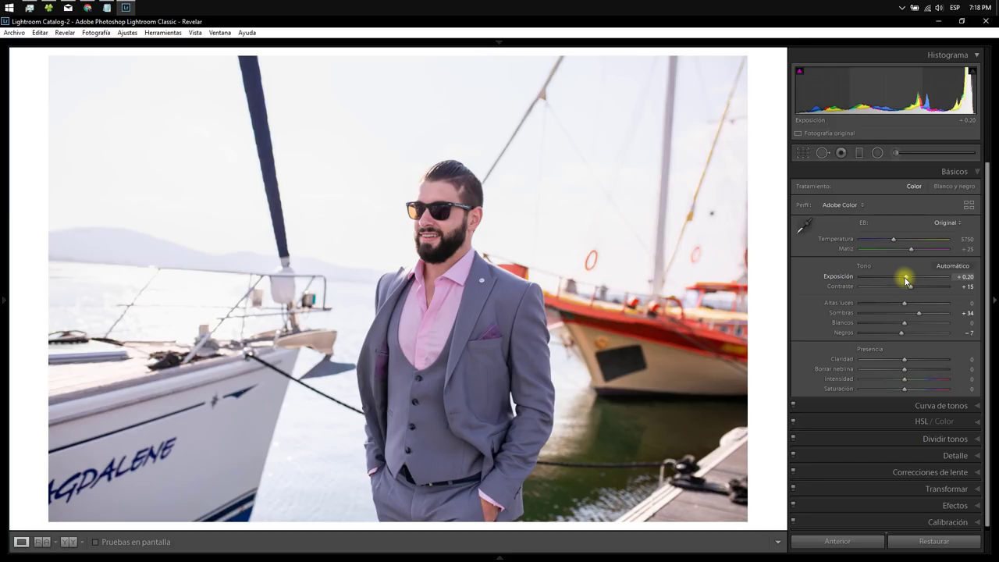
# Step: Lay a diagonal graduated filter over the sky with Exposición -0.25 and Temperatura -17
pyautogui.click(858, 153)
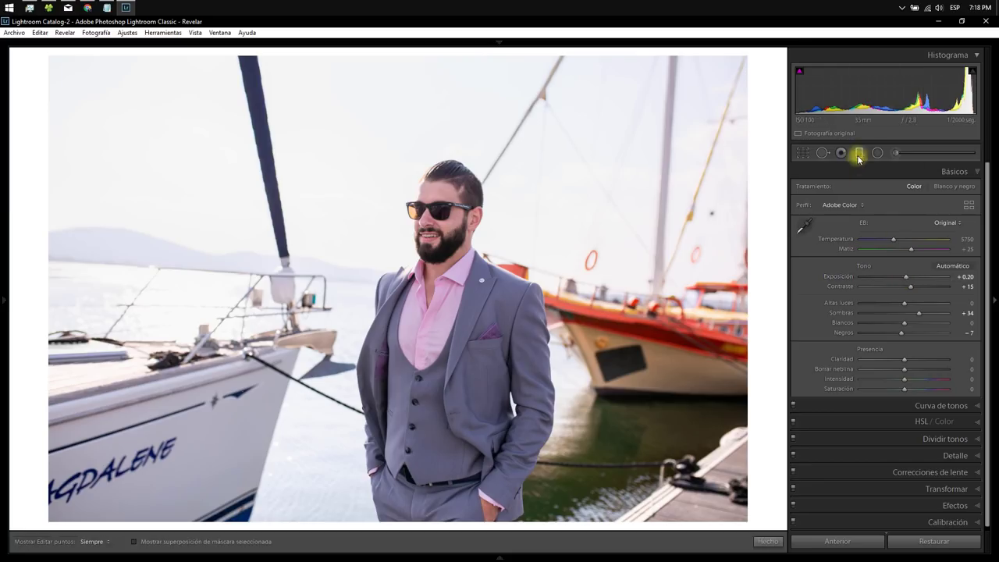
pyautogui.moveTo(625, 198); pyautogui.dragTo(547, 270)
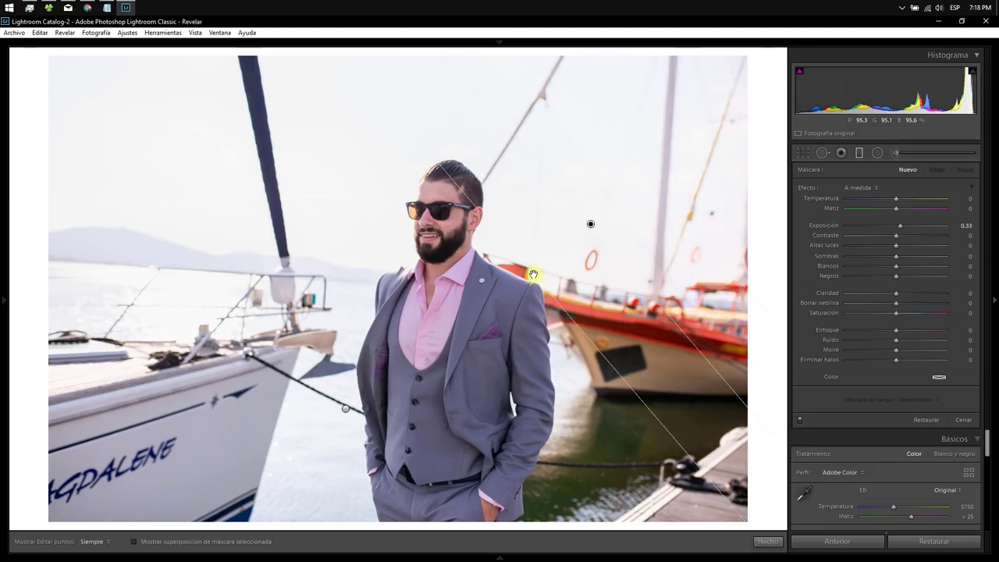
pyautogui.moveTo(888, 223); pyautogui.dragTo(887, 200)
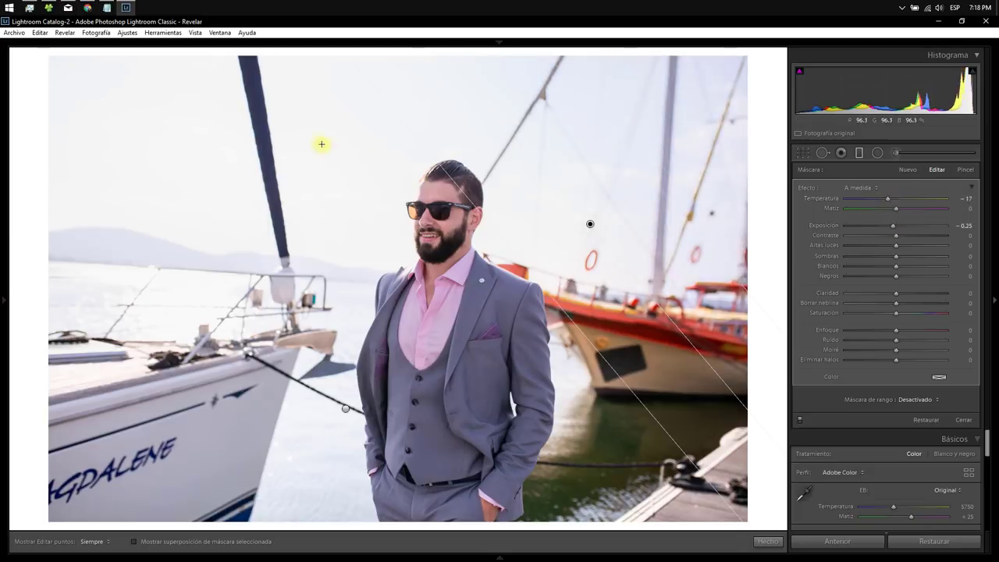
pyautogui.click(768, 541)
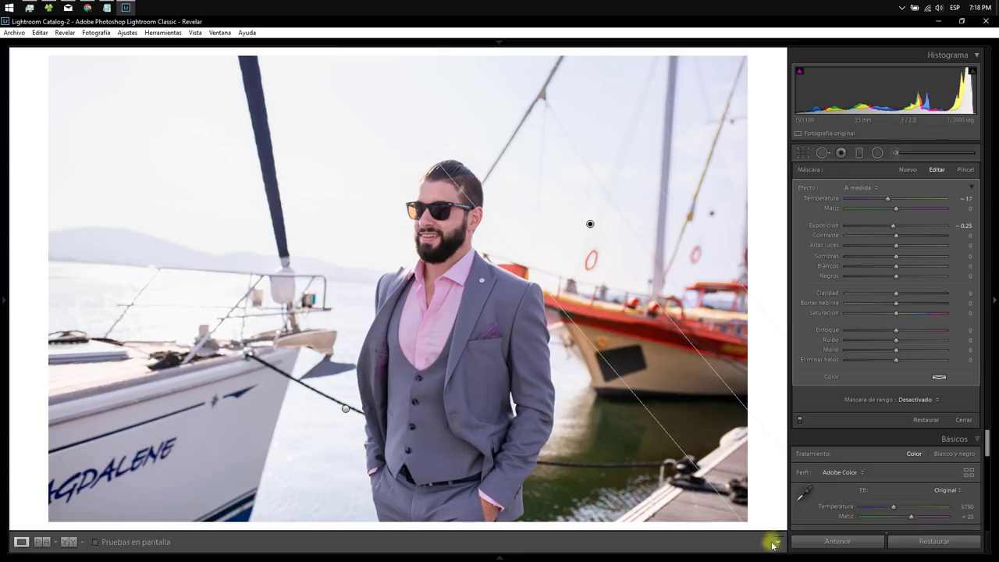
# Step: At 1:1 on the mast, sample the purple fringe to defringe with Amount 3, Hue 0/27
pyautogui.click(264, 161)
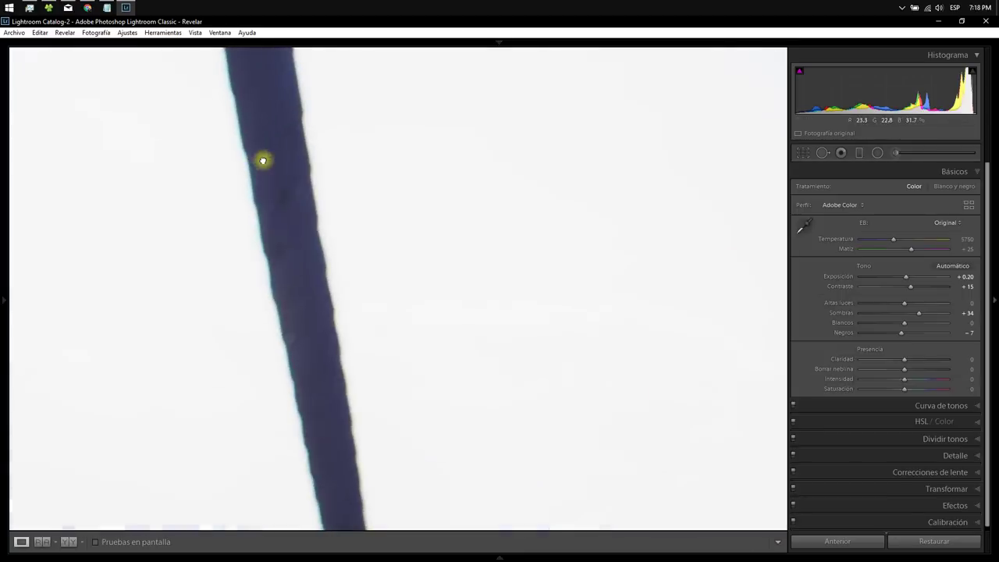
pyautogui.click(972, 460)
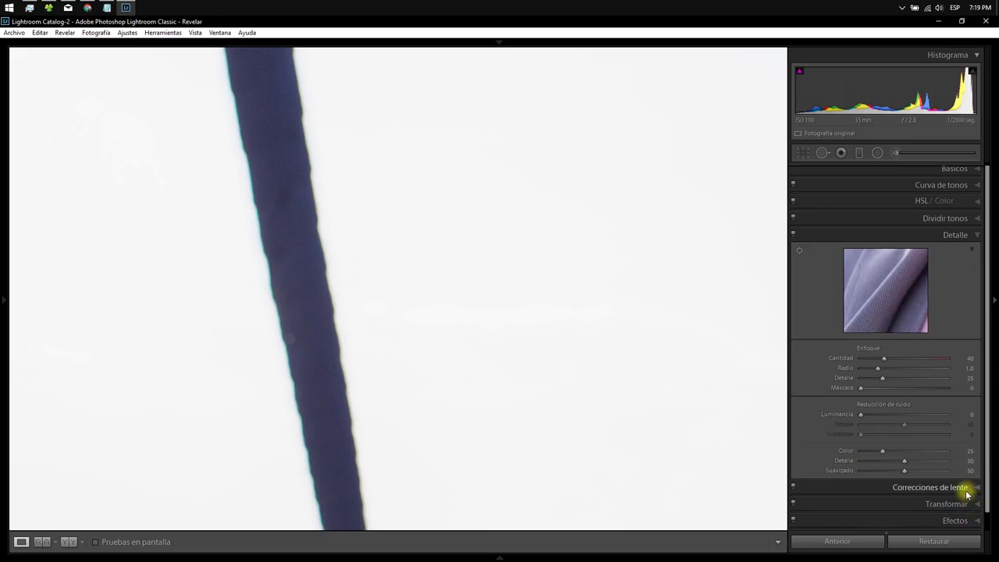
pyautogui.click(963, 487)
pyautogui.click(805, 329)
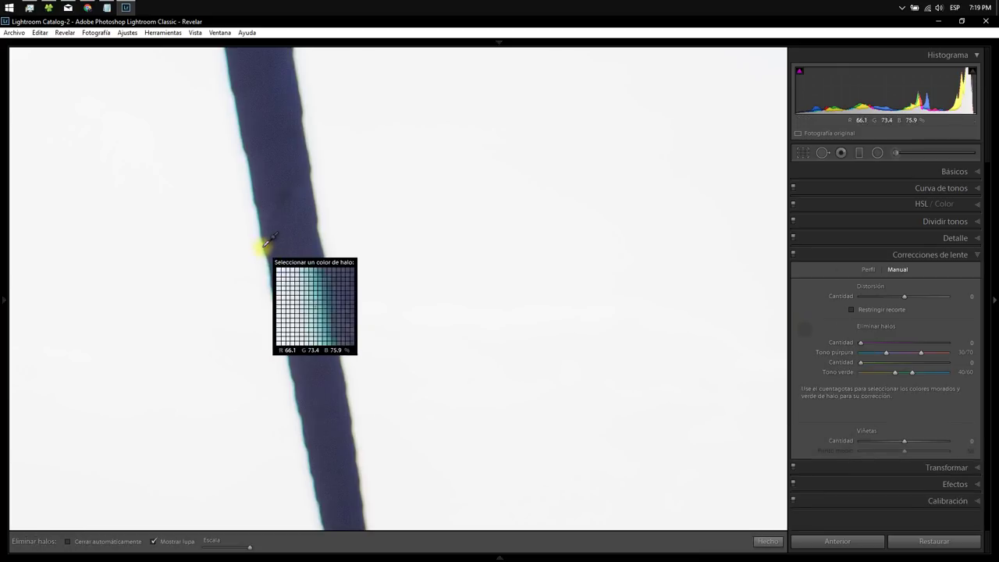
pyautogui.click(265, 245)
pyautogui.click(267, 245)
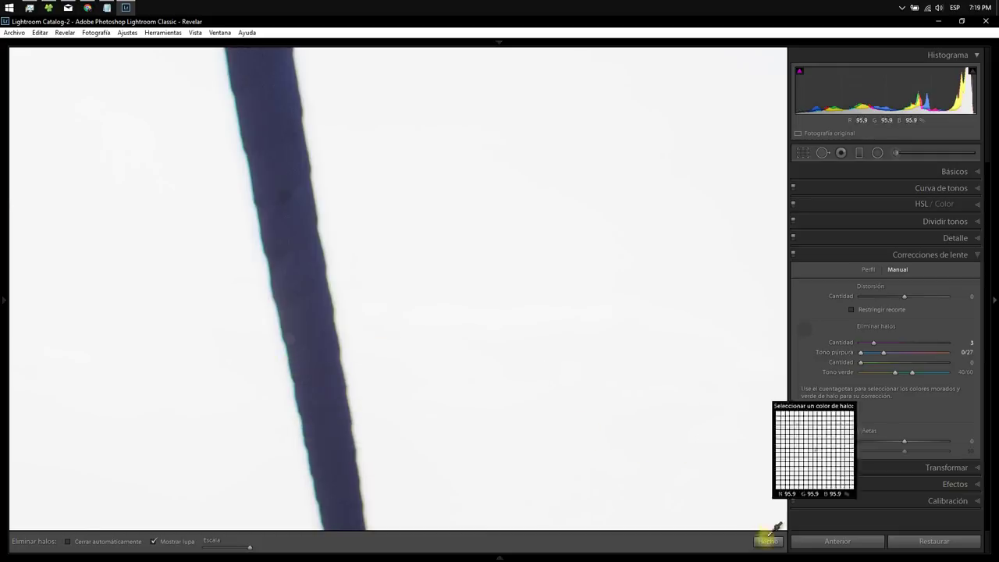
pyautogui.click(768, 542)
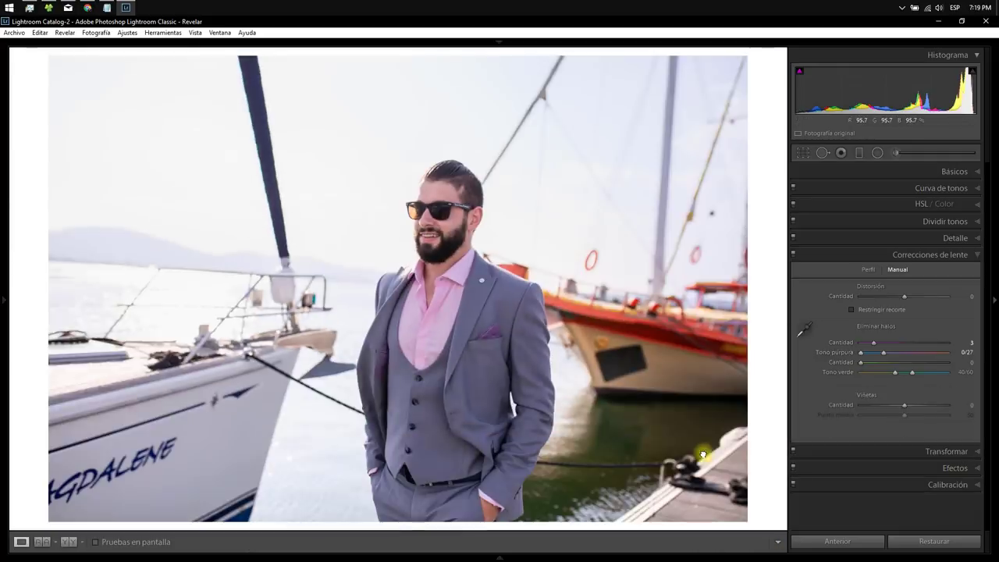
# Step: Zoom in and pan to inspect the man's face, then return to the full view
pyautogui.click(418, 236)
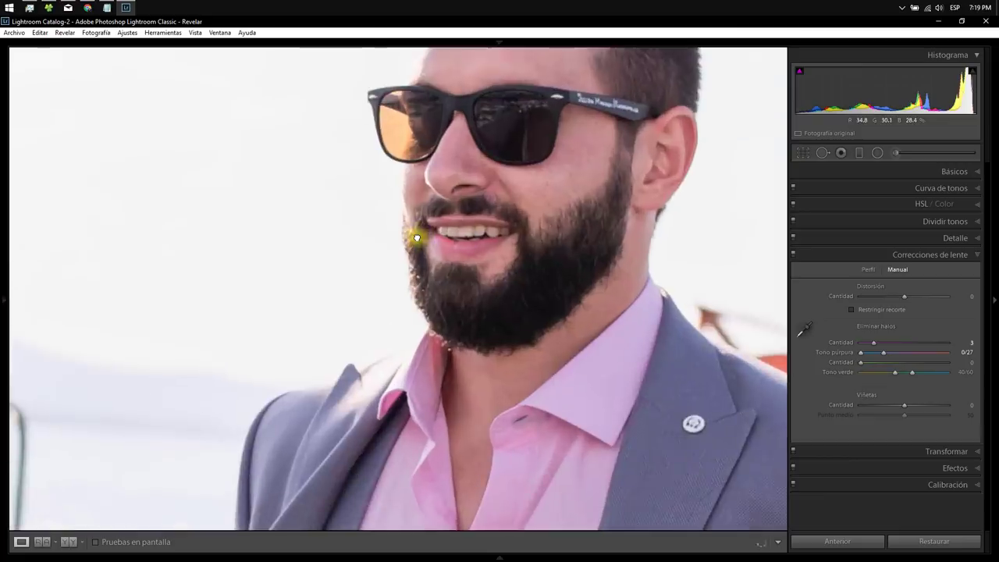
pyautogui.moveTo(453, 229); pyautogui.dragTo(602, 339)
pyautogui.moveTo(634, 407); pyautogui.dragTo(635, 405)
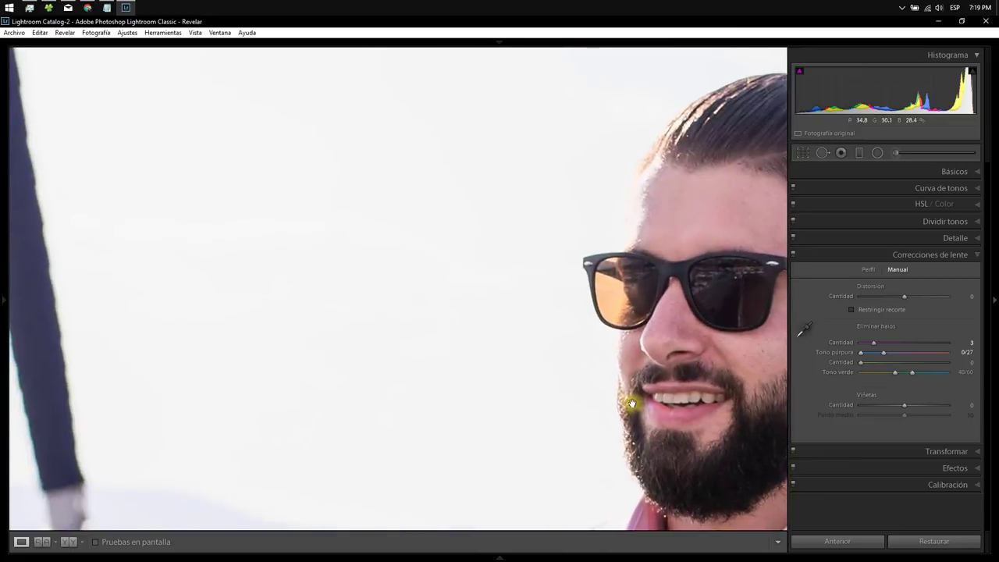
pyautogui.click(632, 402)
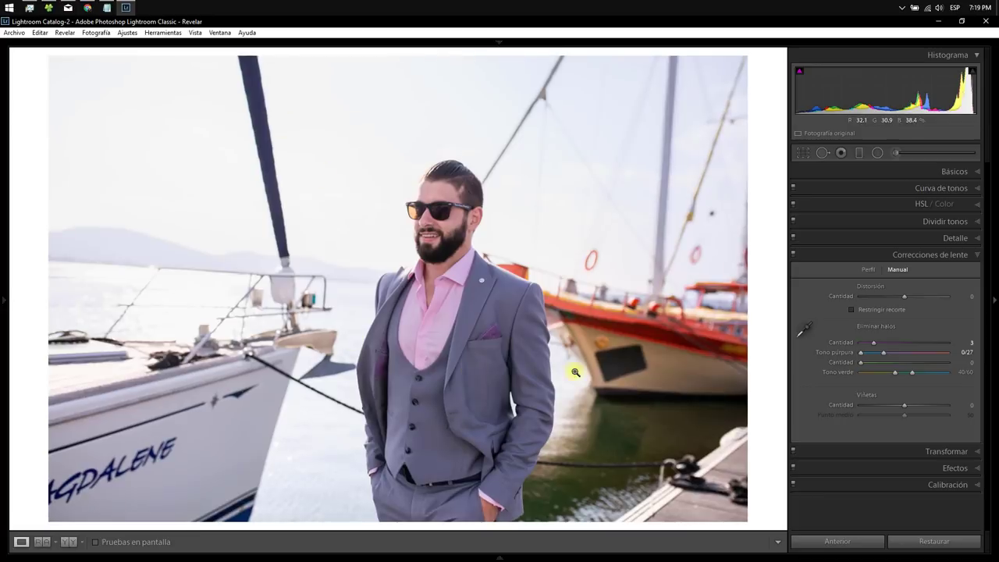
# Step: Apply a free crop from the top-right corner, then undo it
pyautogui.click(801, 154)
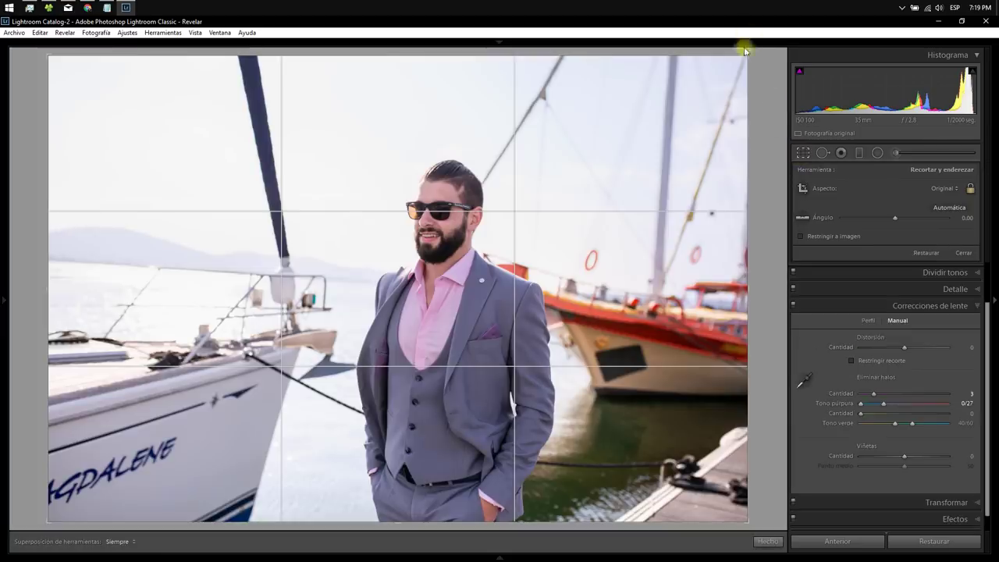
pyautogui.moveTo(746, 54); pyautogui.dragTo(731, 86)
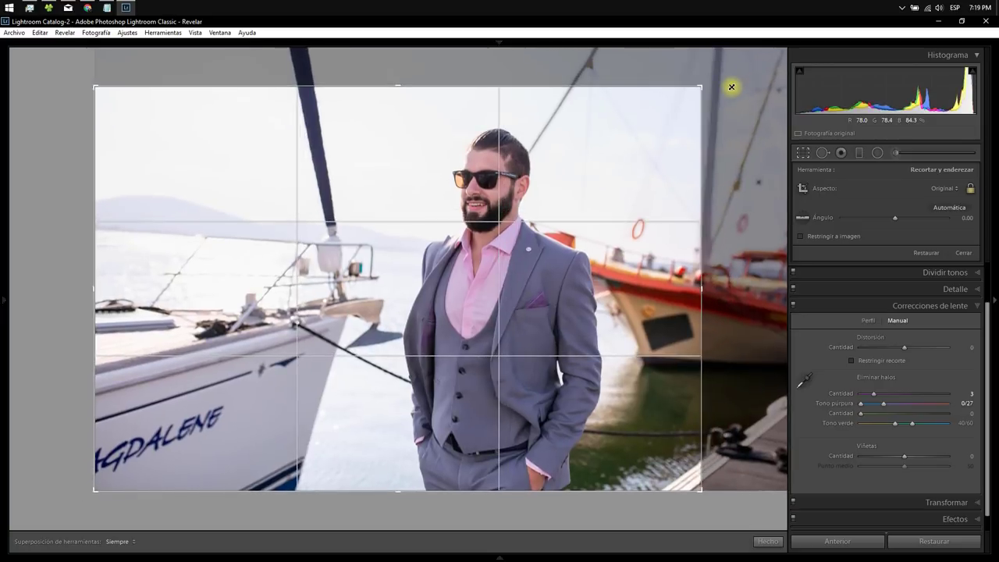
pyautogui.press('Return')
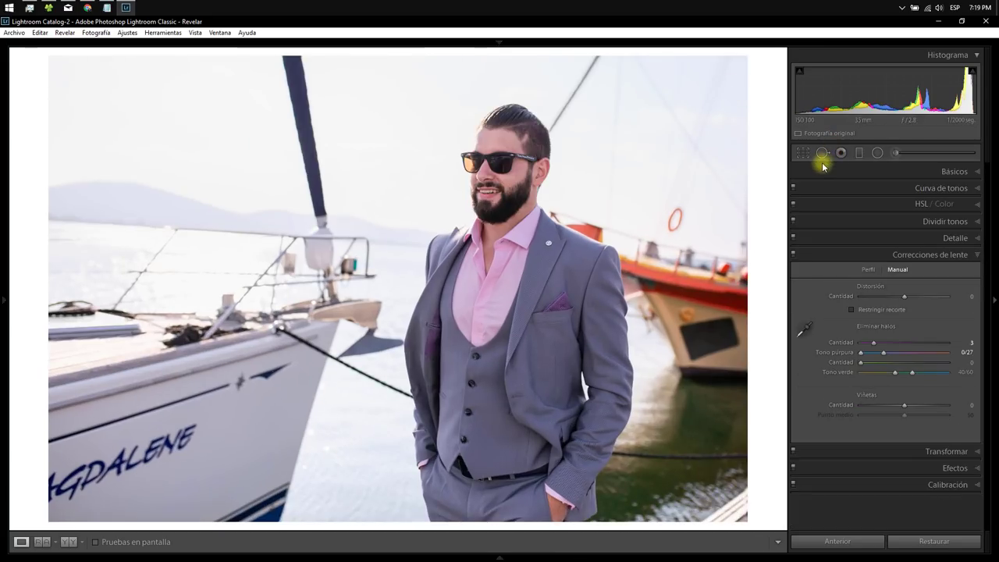
pyautogui.hotkey('ctrl', 'z')
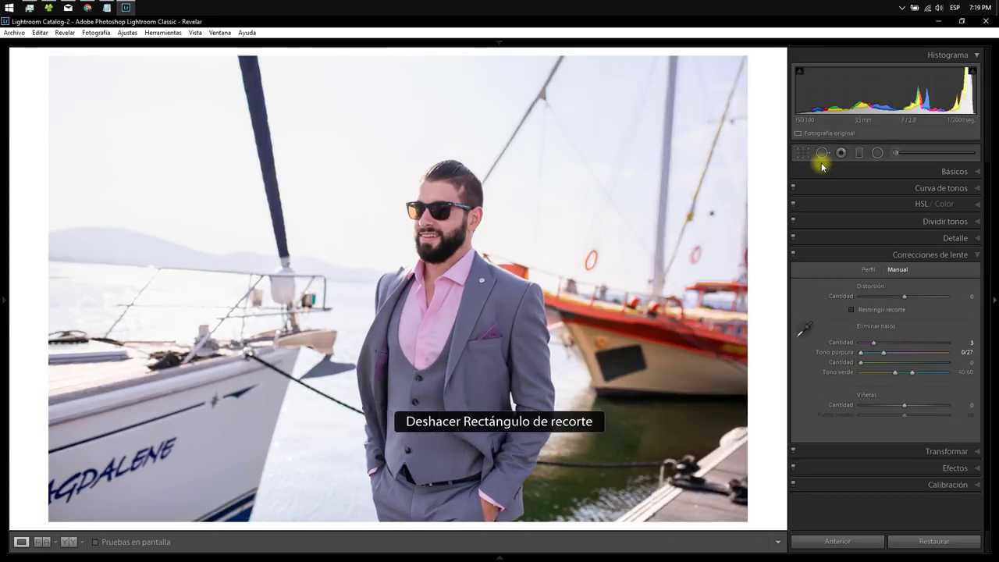
# Step: Crop the photo to a 16 x 9 ratio, repositioned around the man
pyautogui.click(809, 153)
pyautogui.click(946, 188)
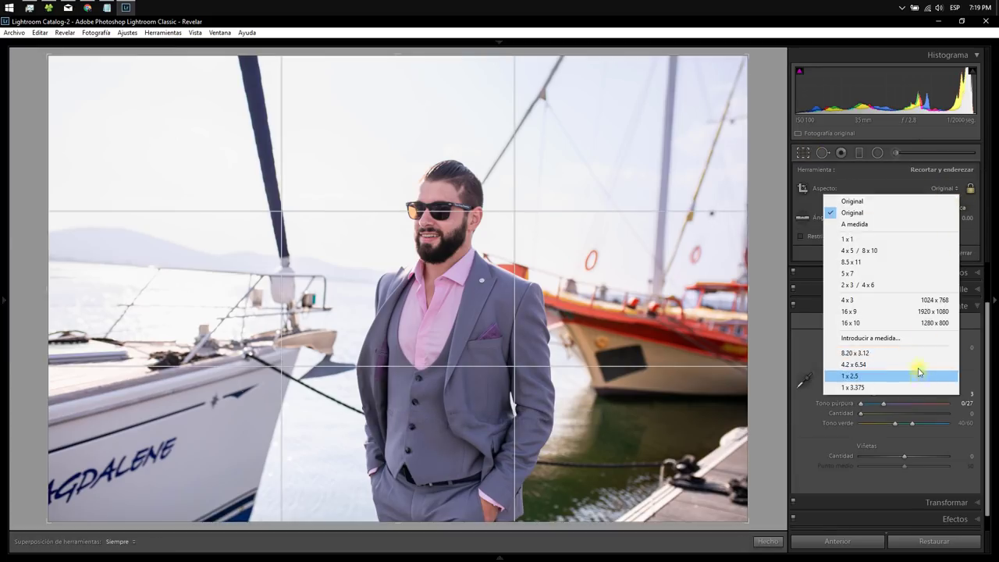
pyautogui.click(899, 315)
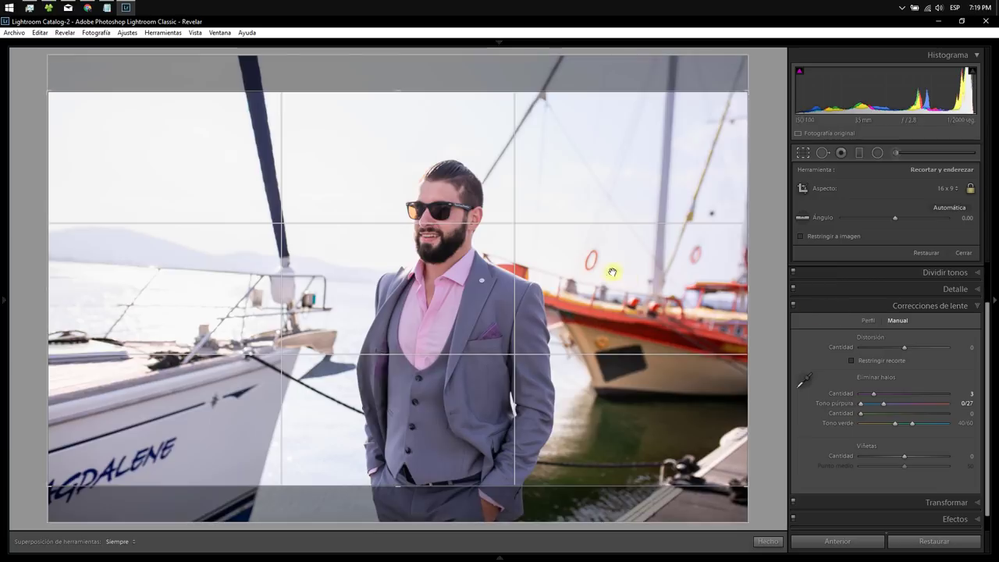
pyautogui.moveTo(607, 269); pyautogui.dragTo(602, 233)
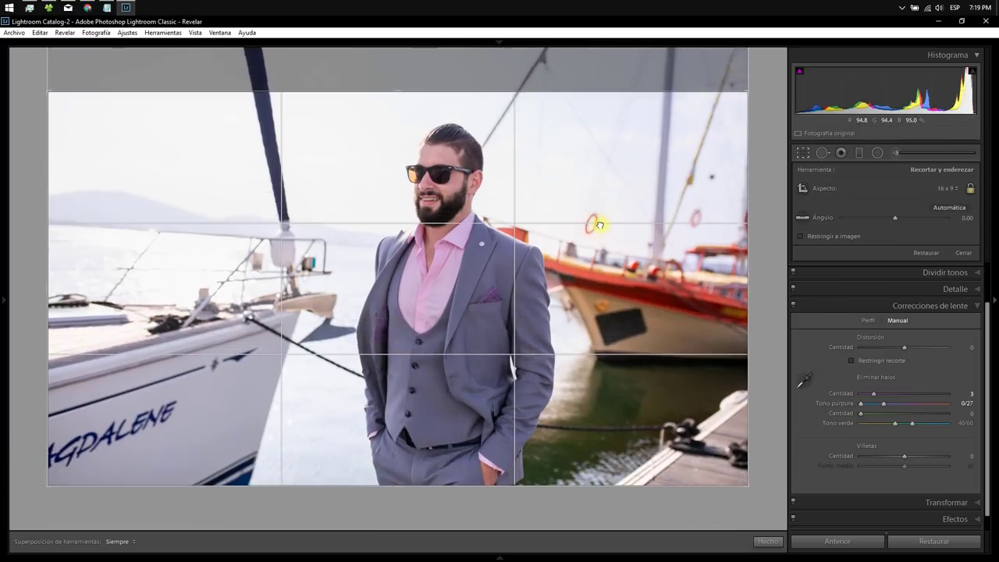
pyautogui.press('Return')
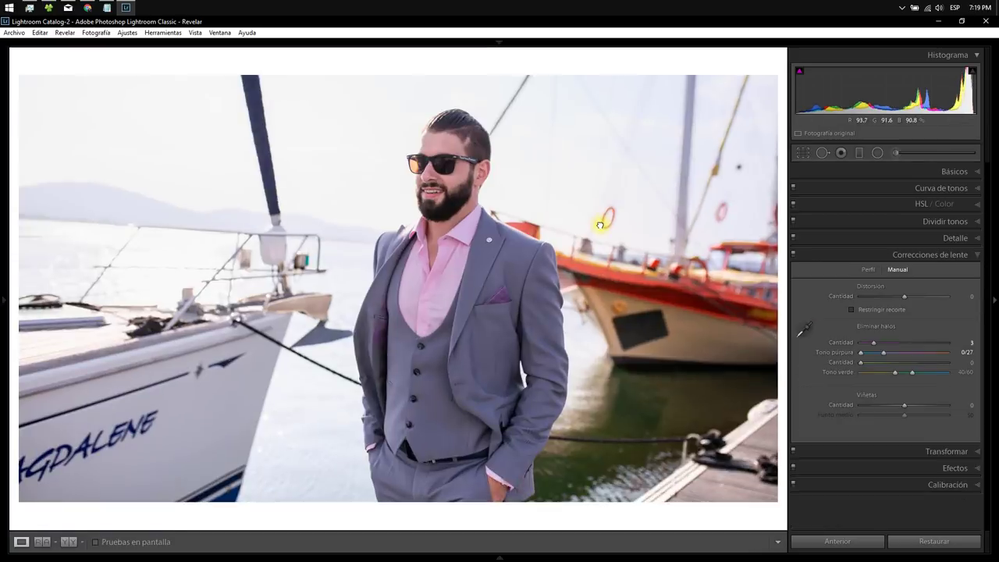
# Step: Raise Vibrance (Intensidad) in the Basic panel to +25
pyautogui.click(966, 173)
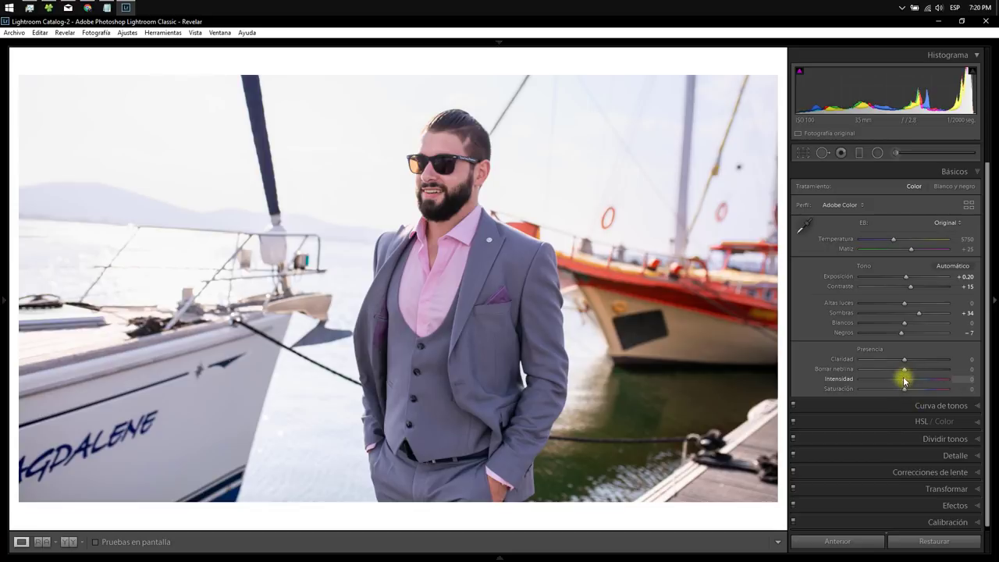
pyautogui.moveTo(904, 381)
pyautogui.mouseDown()
pyautogui.moveTo(940, 395)
pyautogui.moveTo(920, 393)
pyautogui.mouseUp()
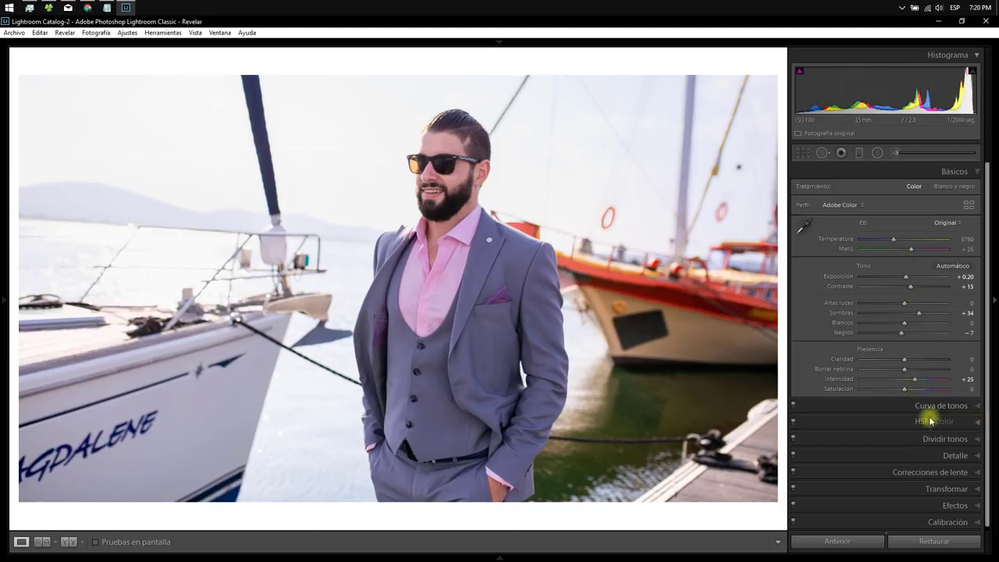
# Step: Use HSL targeting to set Yellow/Green saturation −69/−36 and luminance +75/+9
pyautogui.click(978, 426)
pyautogui.click(854, 220)
pyautogui.click(799, 234)
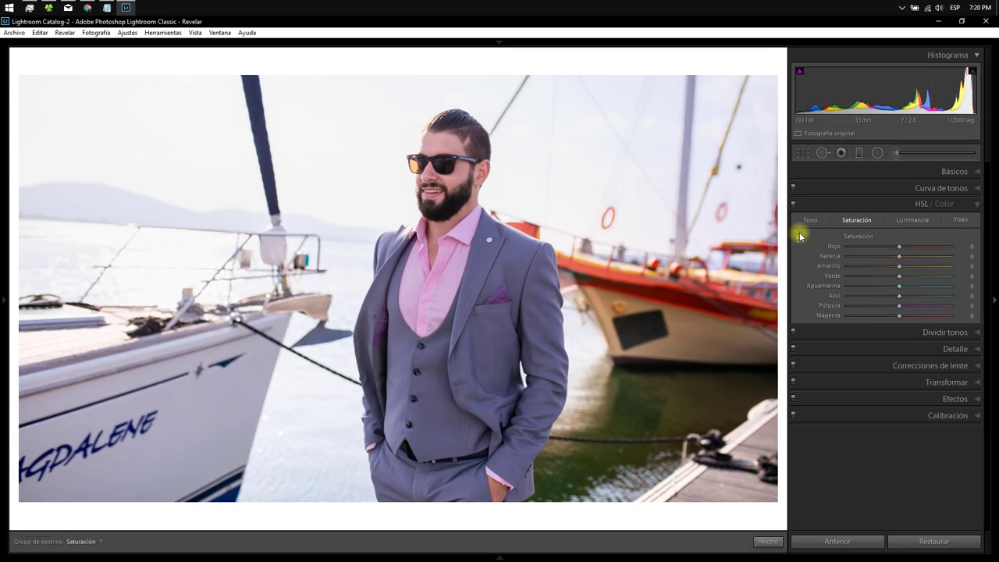
pyautogui.moveTo(668, 391)
pyautogui.mouseDown()
pyautogui.moveTo(673, 534)
pyautogui.moveTo(670, 516)
pyautogui.mouseUp()
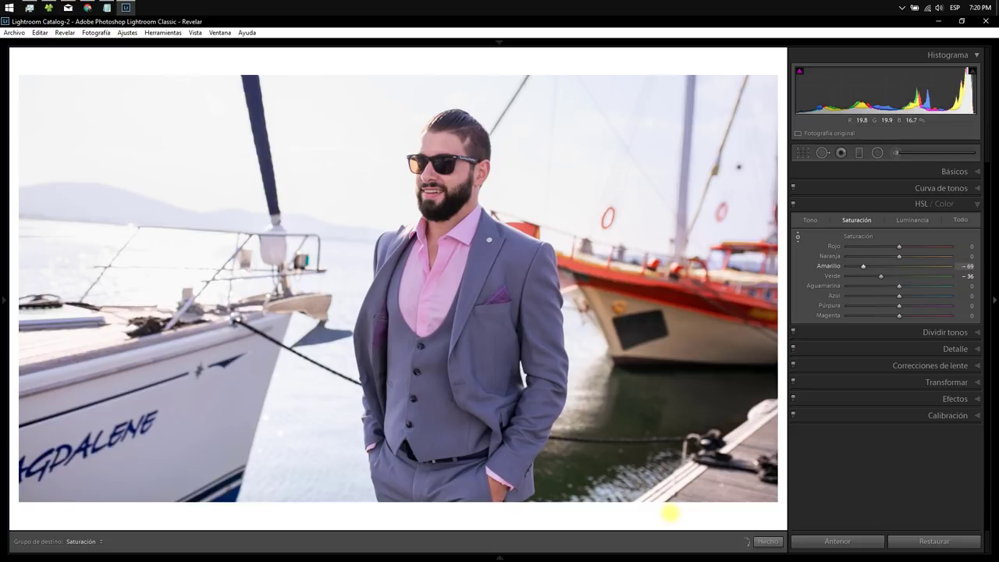
pyautogui.click(912, 220)
pyautogui.moveTo(675, 410)
pyautogui.mouseDown()
pyautogui.moveTo(665, 336)
pyautogui.moveTo(662, 351)
pyautogui.mouseUp()
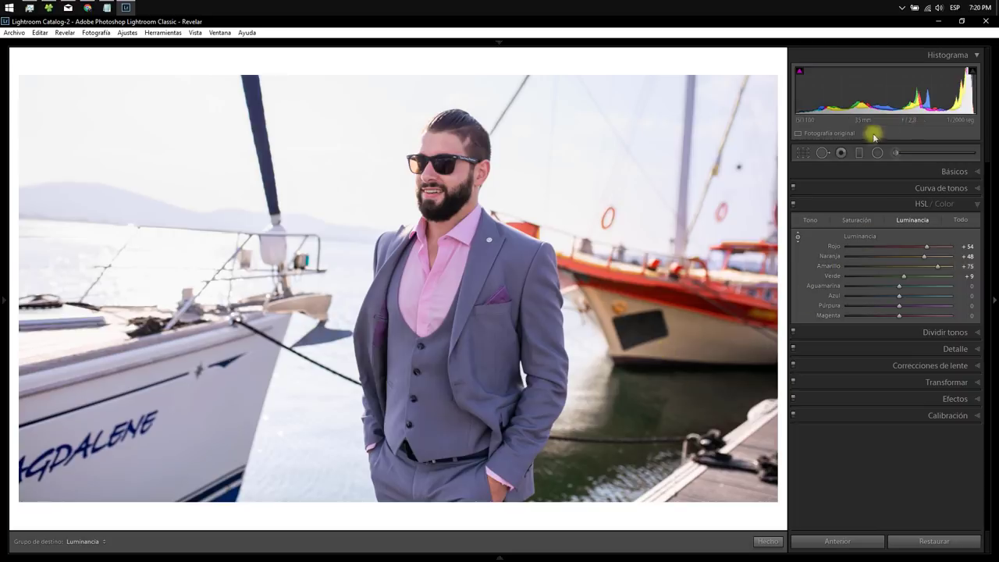
# Step: Give the split-tone highlights a warm tint at Hue 43, Saturation 20
pyautogui.click(975, 333)
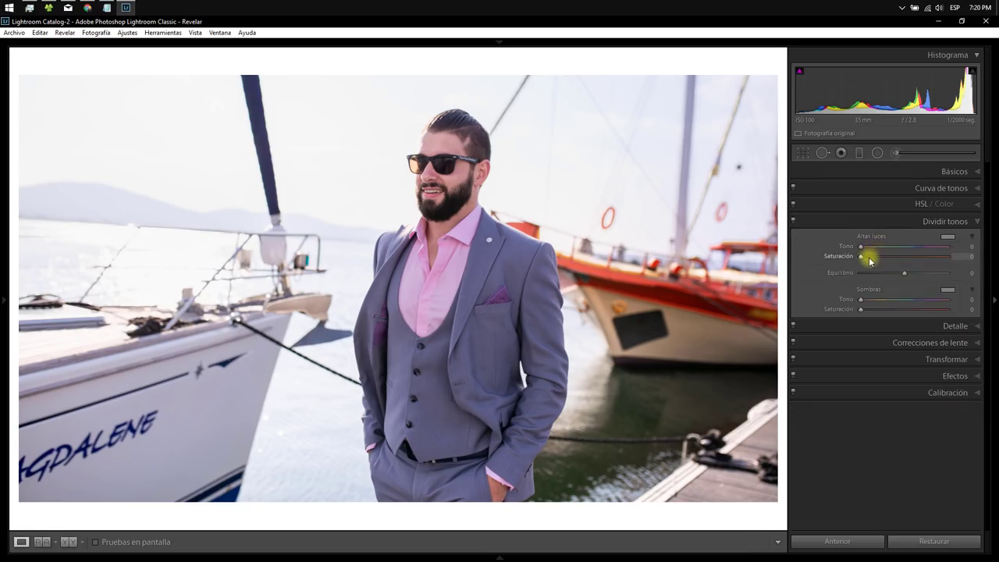
pyautogui.moveTo(864, 258)
pyautogui.mouseDown()
pyautogui.moveTo(915, 258)
pyautogui.moveTo(872, 248)
pyautogui.mouseUp()
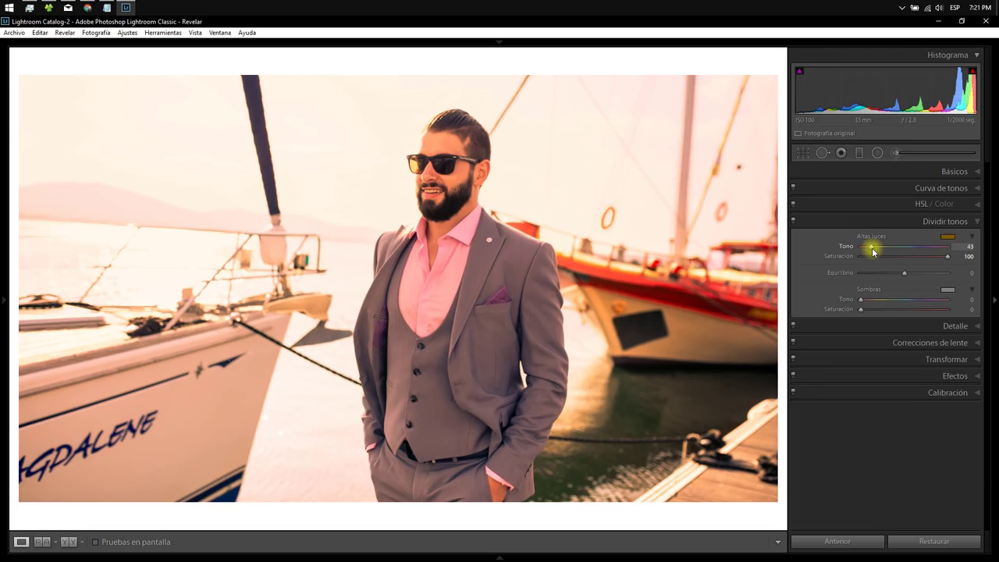
pyautogui.moveTo(948, 257); pyautogui.dragTo(888, 259)
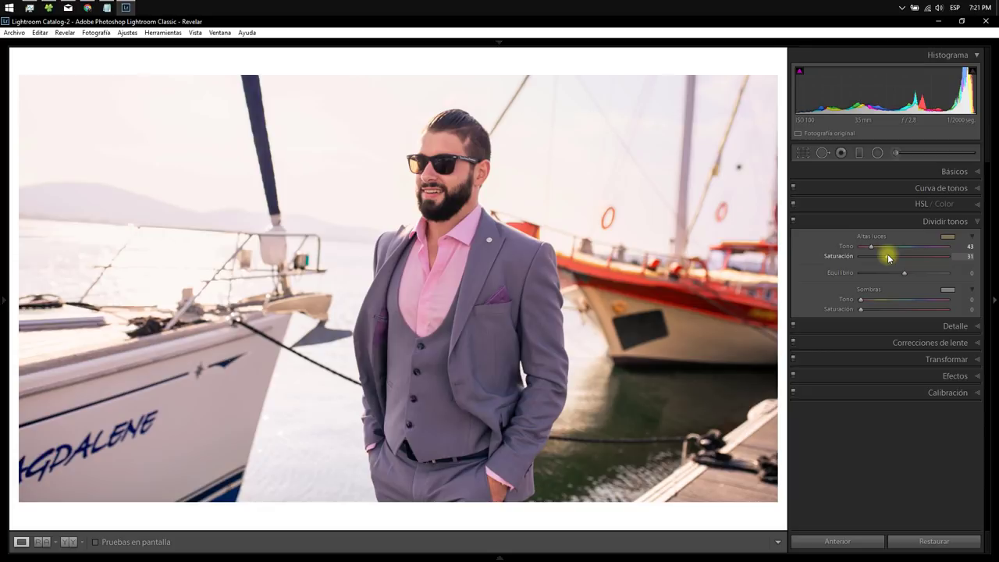
pyautogui.click(794, 224)
pyautogui.click(794, 224)
pyautogui.moveTo(888, 260); pyautogui.dragTo(883, 261)
# Step: Tint the shadows blue at Hue 233, Saturation 8, and compare before/after
pyautogui.moveTo(863, 312); pyautogui.dragTo(965, 311)
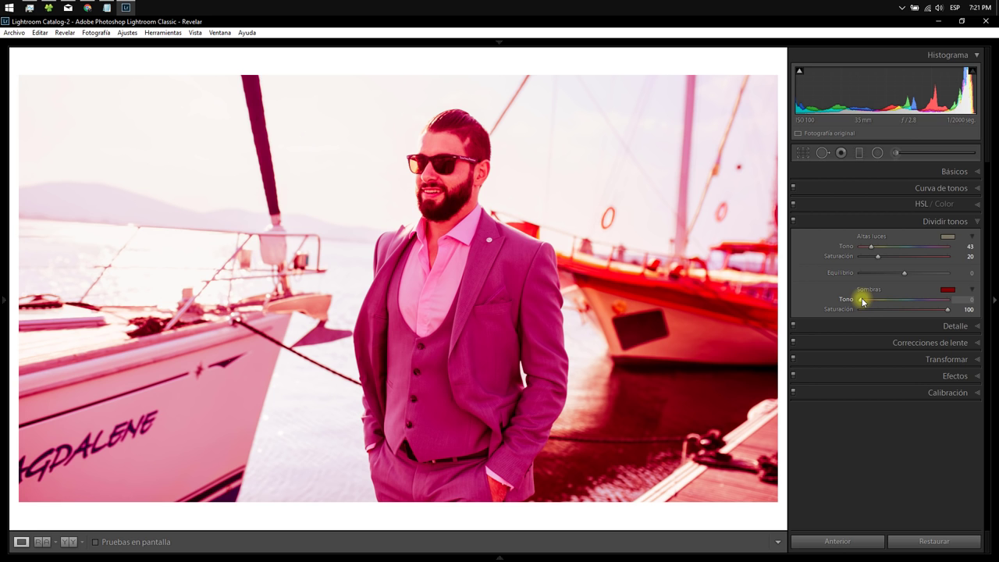
pyautogui.moveTo(889, 302); pyautogui.dragTo(919, 304)
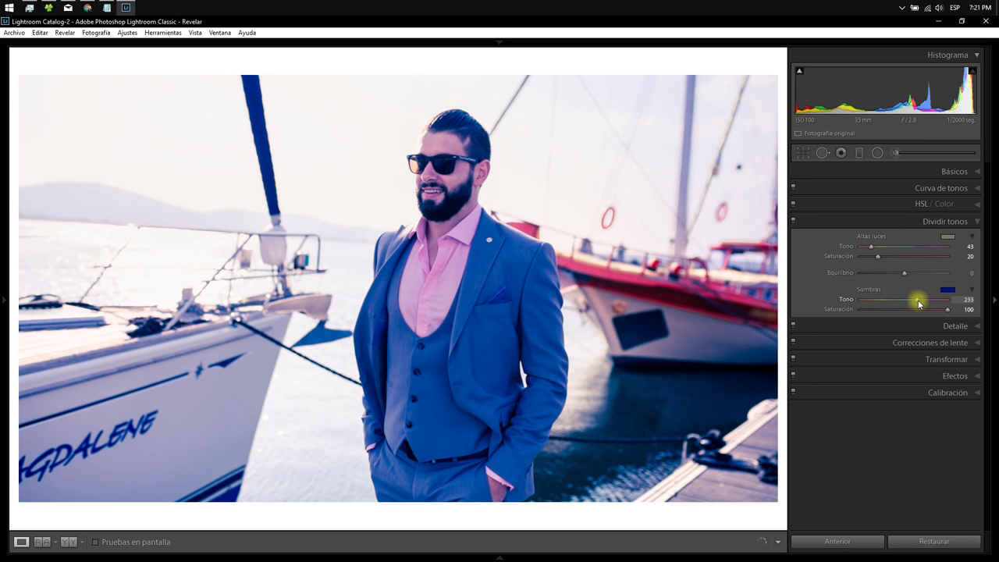
pyautogui.moveTo(911, 309); pyautogui.dragTo(872, 316)
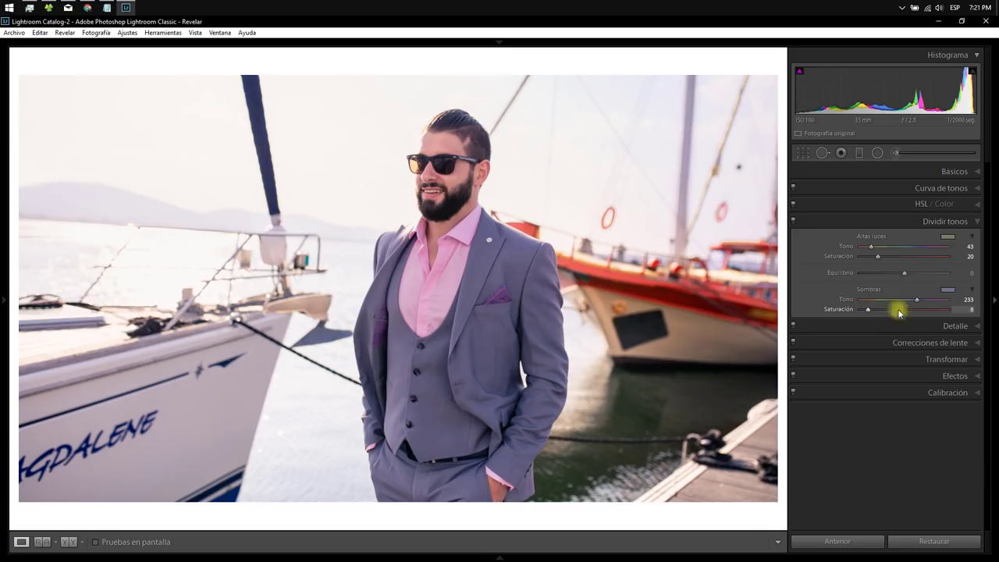
pyautogui.click(794, 223)
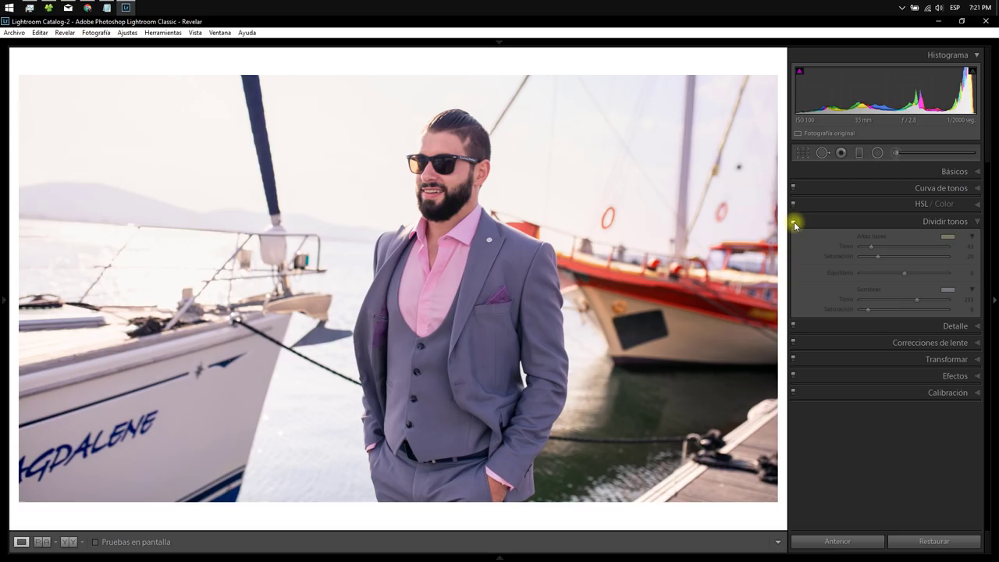
pyautogui.click(794, 224)
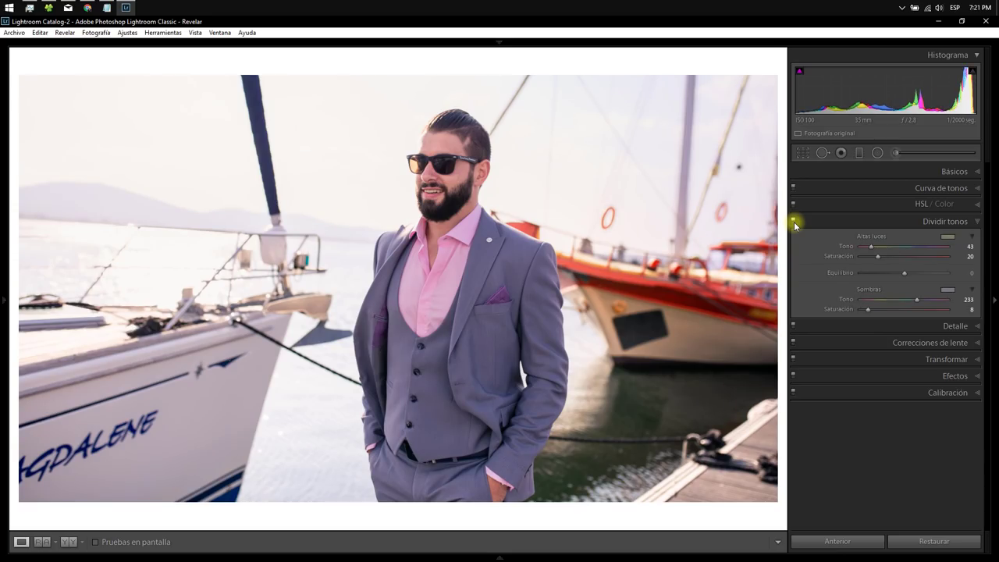
# Step: Sharpen at Amount 65, Radius 1.1, previewing detail on the face
pyautogui.click(977, 326)
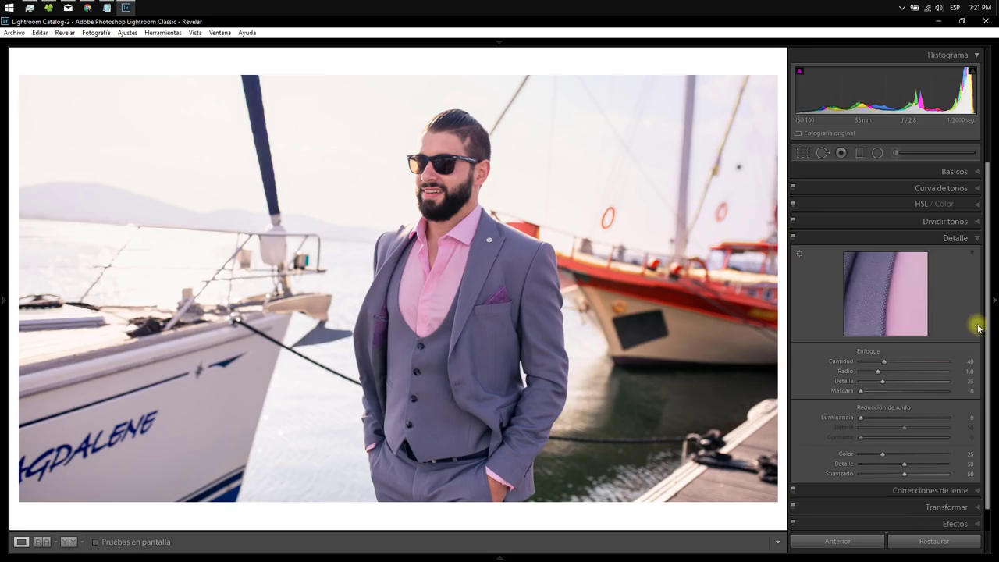
pyautogui.click(879, 271)
pyautogui.click(884, 272)
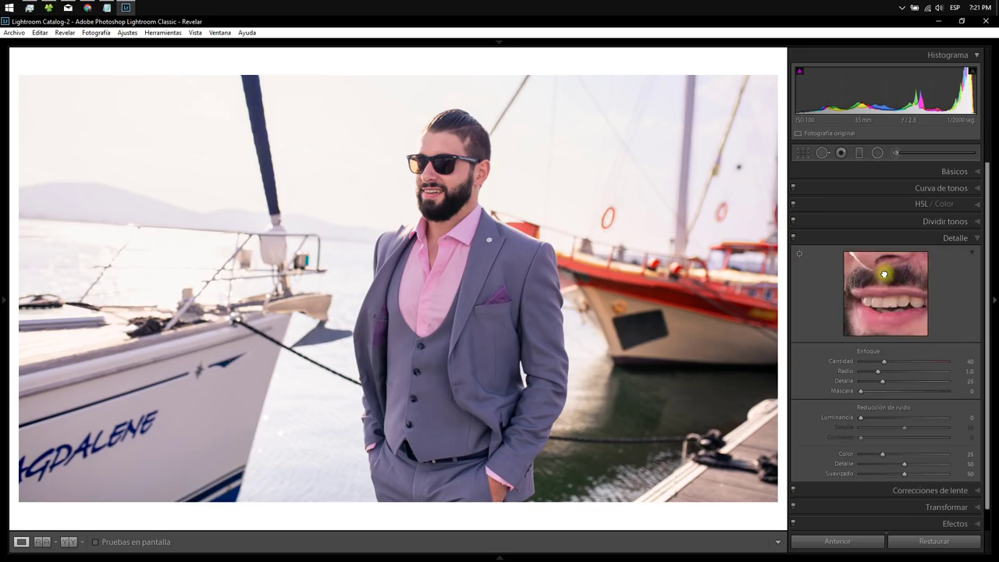
pyautogui.moveTo(885, 273); pyautogui.dragTo(938, 349)
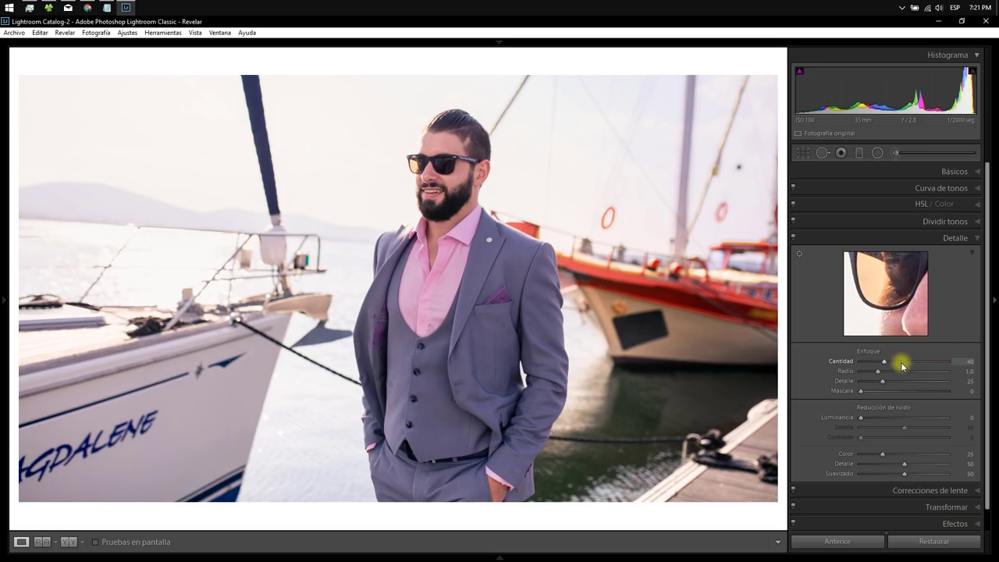
pyautogui.moveTo(901, 365); pyautogui.dragTo(885, 375)
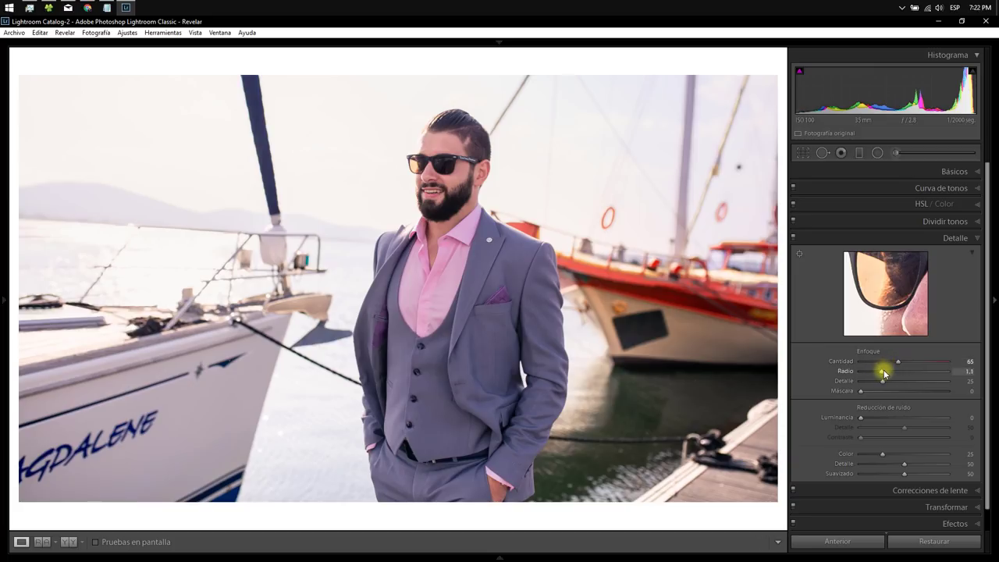
pyautogui.click(978, 240)
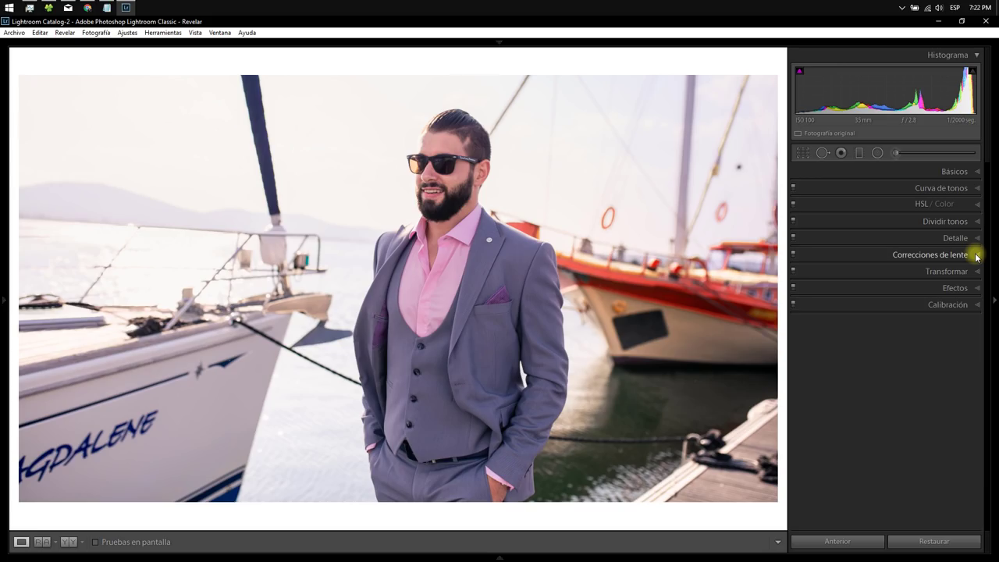
# Step: Enable profile corrections using the Sigma 35mm F1.4 DG HSM A012 profile, comparing on/off
pyautogui.click(977, 257)
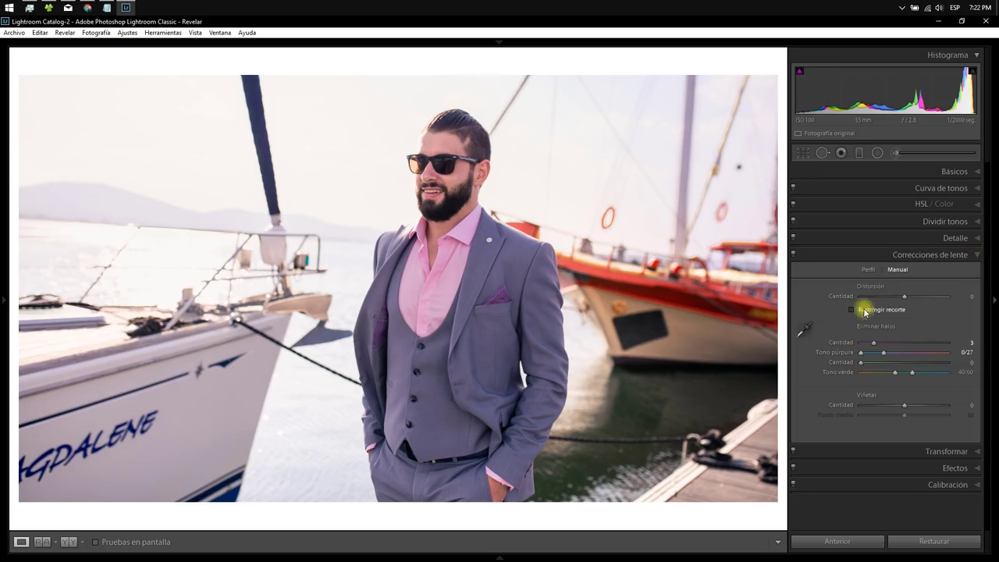
pyautogui.click(866, 270)
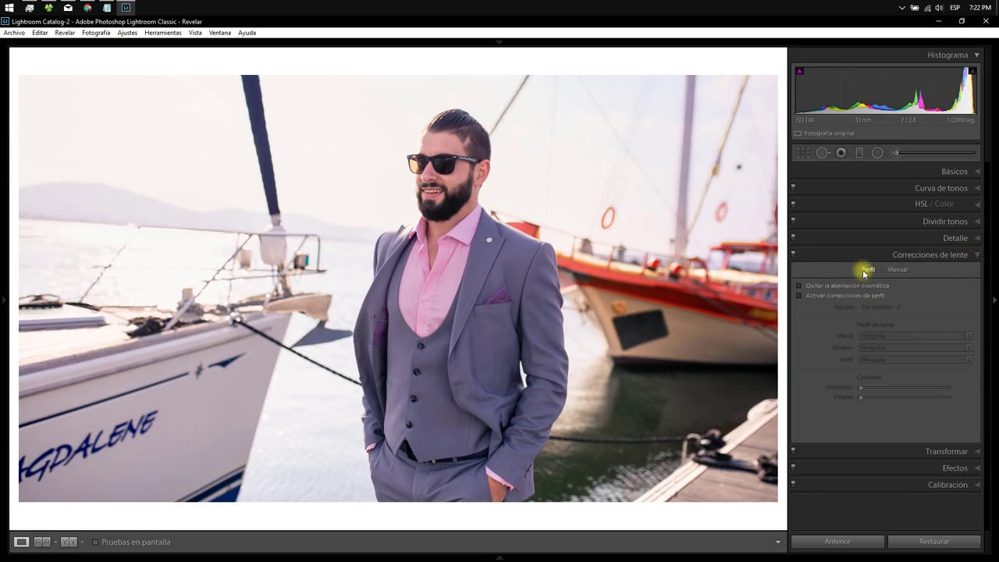
pyautogui.click(799, 295)
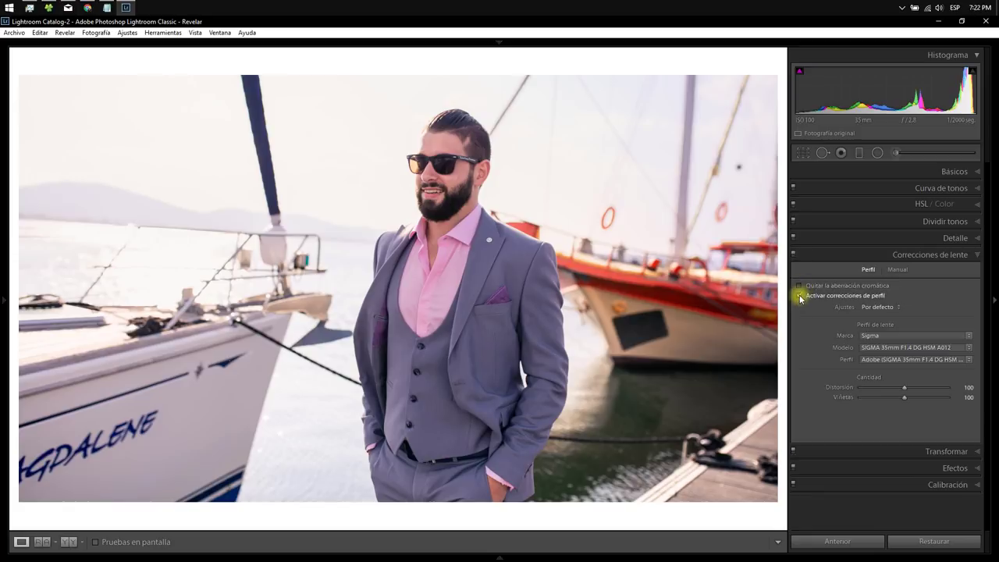
pyautogui.click(800, 296)
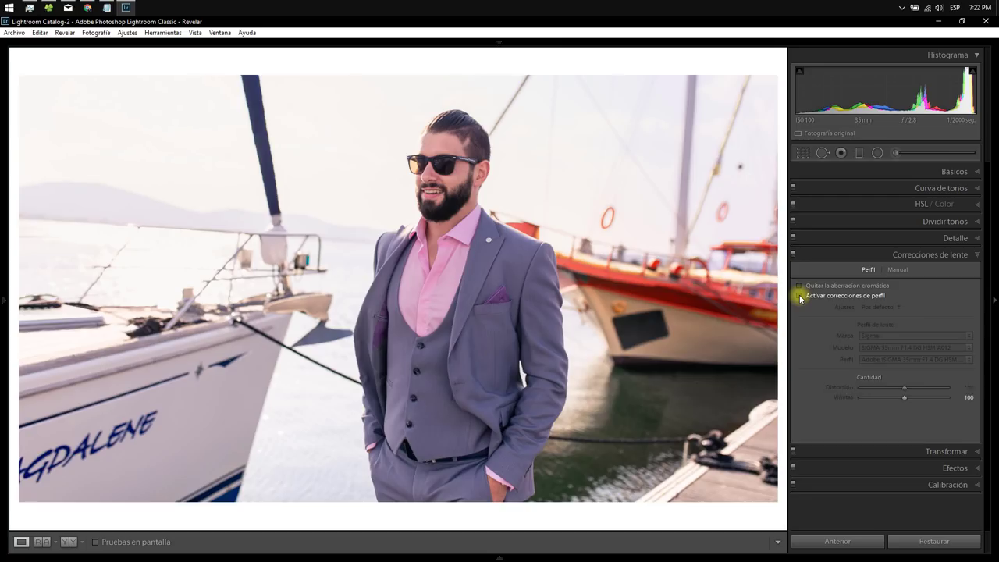
pyautogui.click(799, 296)
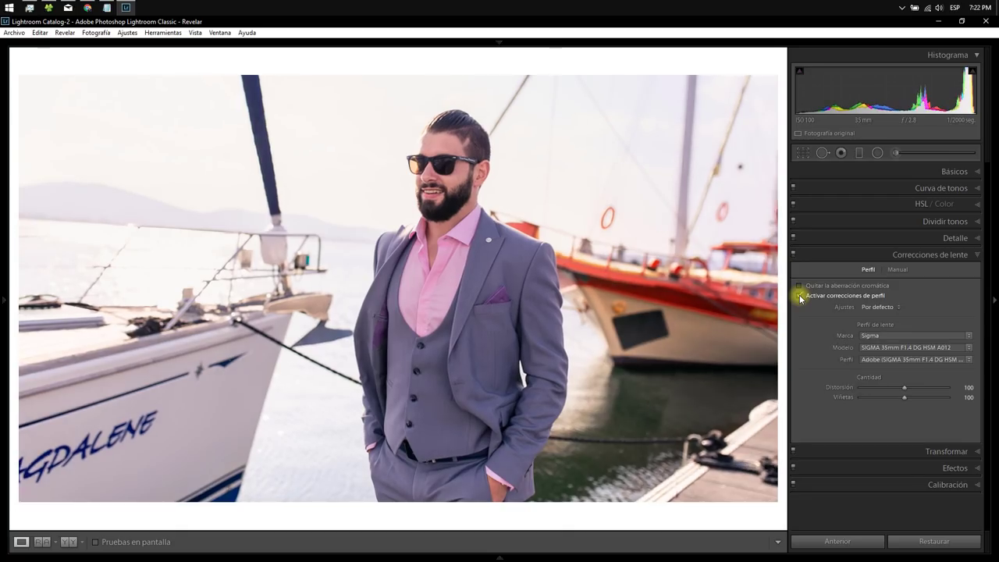
pyautogui.click(975, 468)
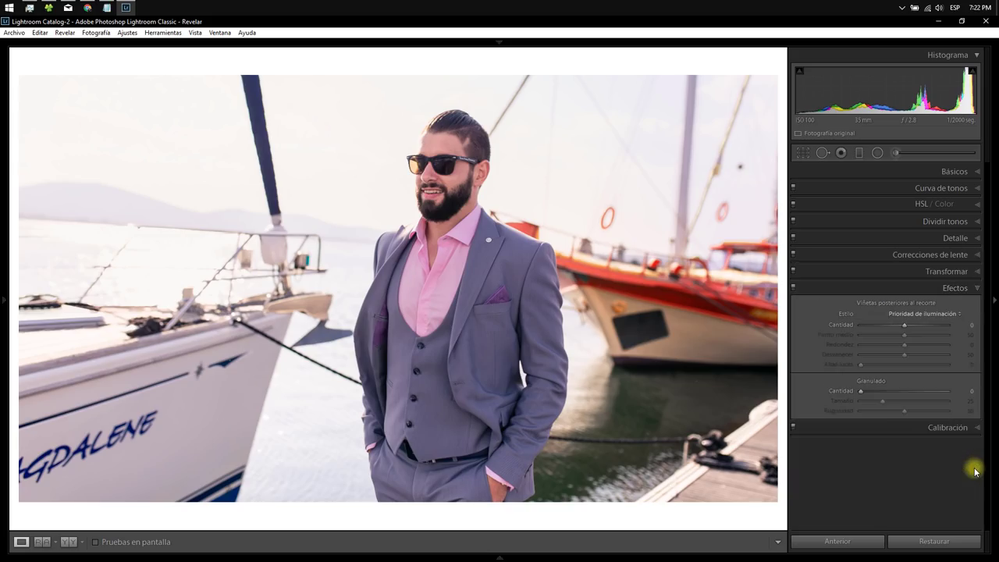
pyautogui.click(358, 248)
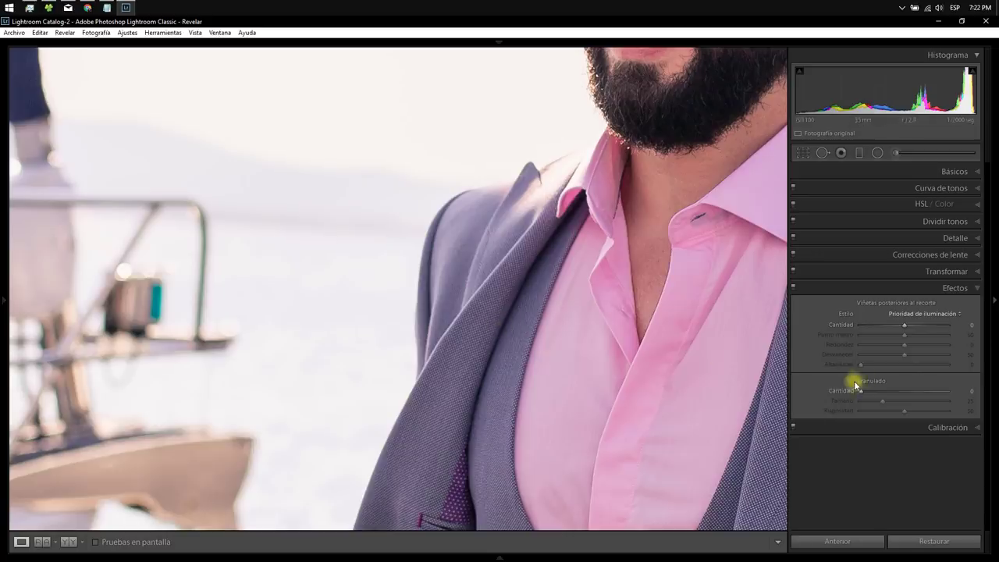
pyautogui.click(888, 394)
pyautogui.click(596, 299)
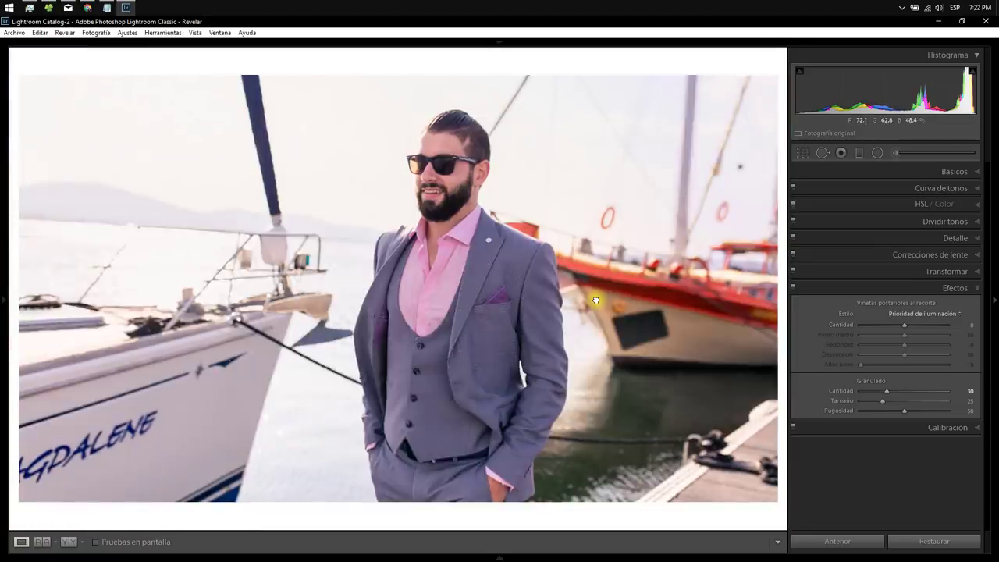
pyautogui.click(258, 299)
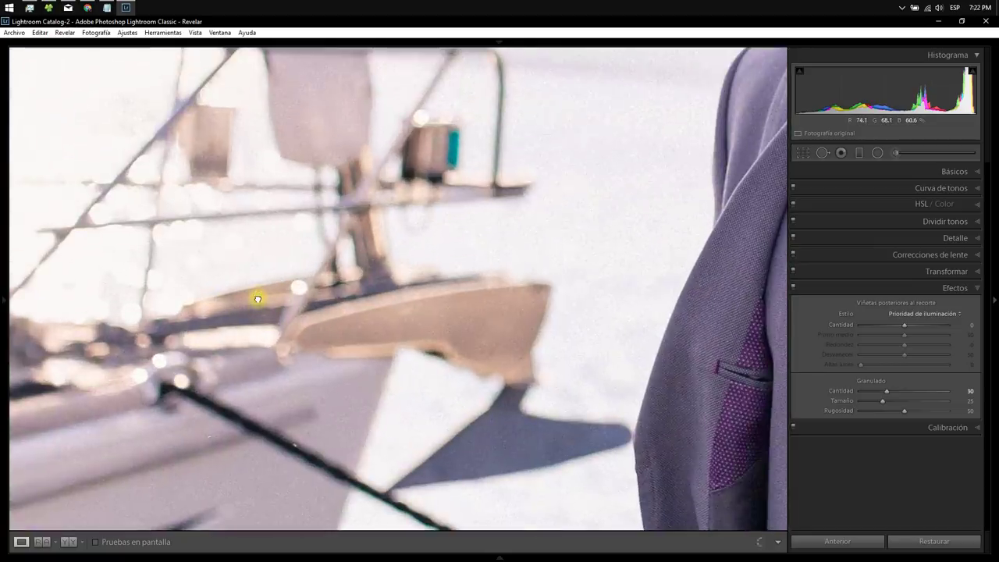
pyautogui.moveTo(345, 114); pyautogui.dragTo(606, 471)
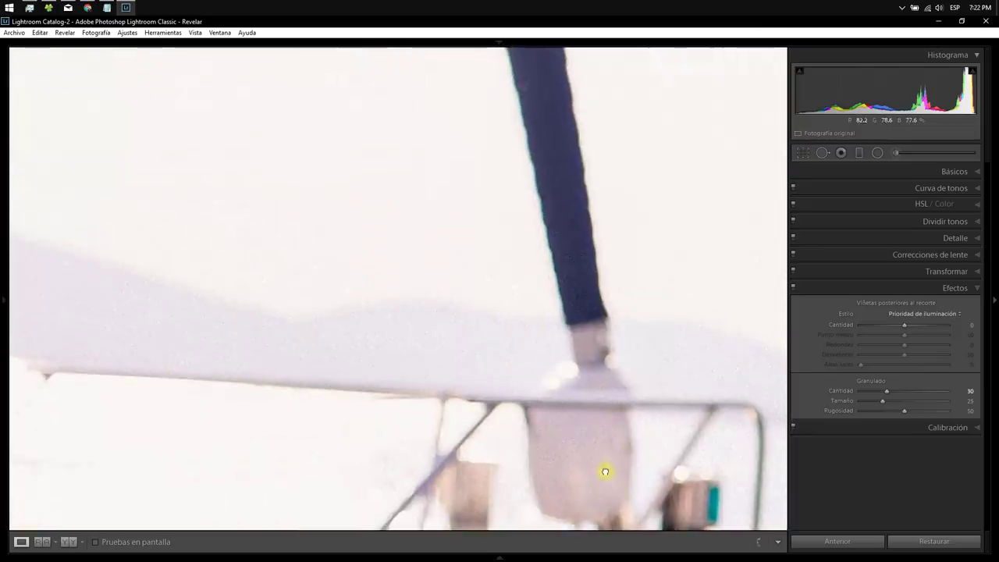
pyautogui.moveTo(687, 188); pyautogui.dragTo(356, 265)
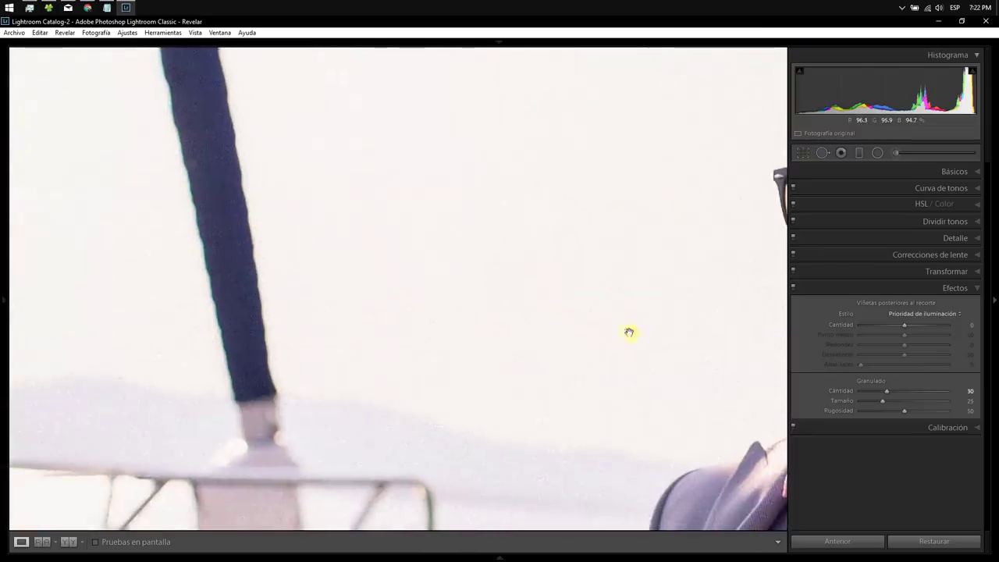
pyautogui.moveTo(629, 332); pyautogui.dragTo(384, 339)
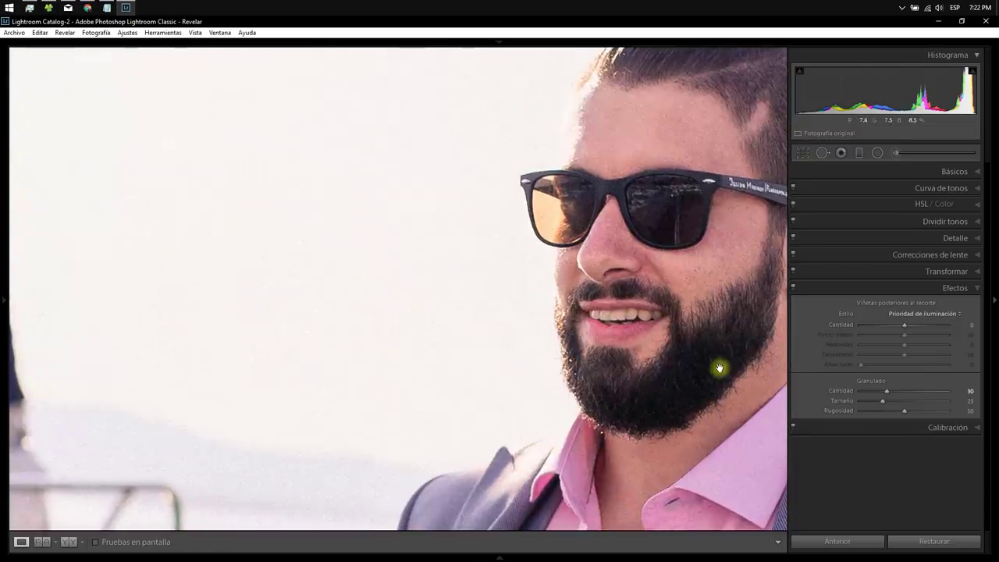
pyautogui.moveTo(719, 368); pyautogui.dragTo(410, 330)
pyautogui.moveTo(631, 413); pyautogui.dragTo(532, 138)
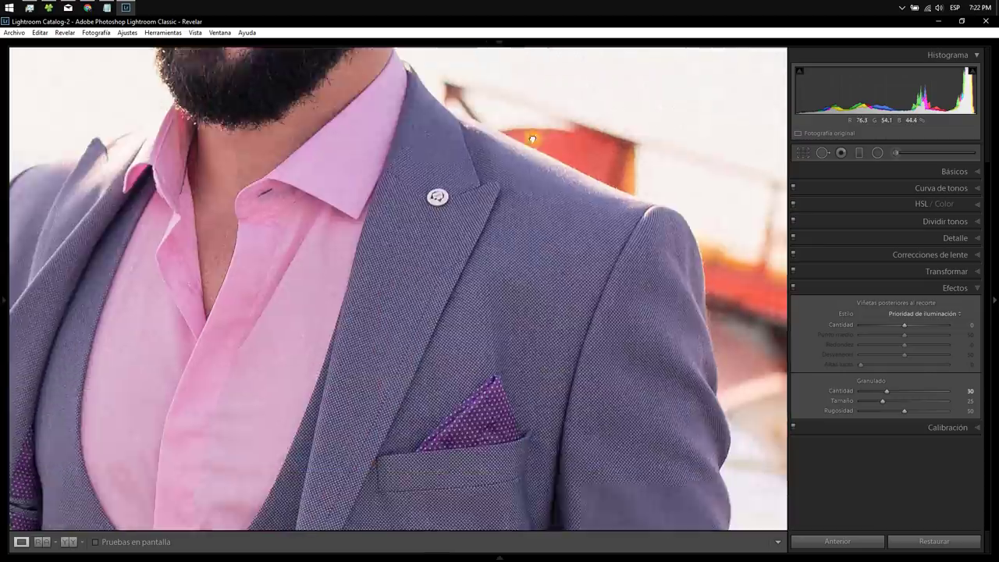
pyautogui.moveTo(536, 364); pyautogui.dragTo(566, 29)
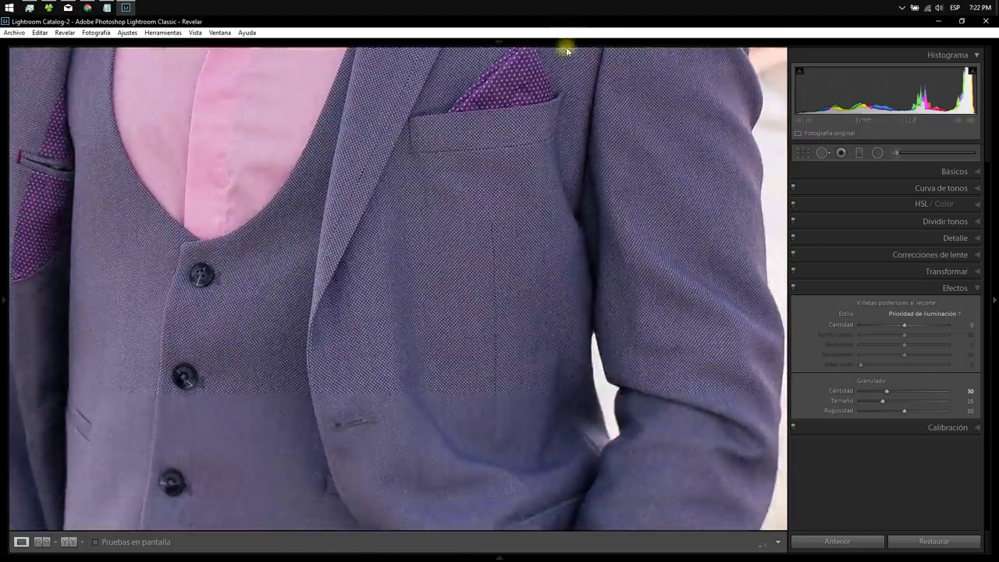
pyautogui.moveTo(547, 379); pyautogui.dragTo(511, 55)
pyautogui.moveTo(510, 219); pyautogui.dragTo(510, 49)
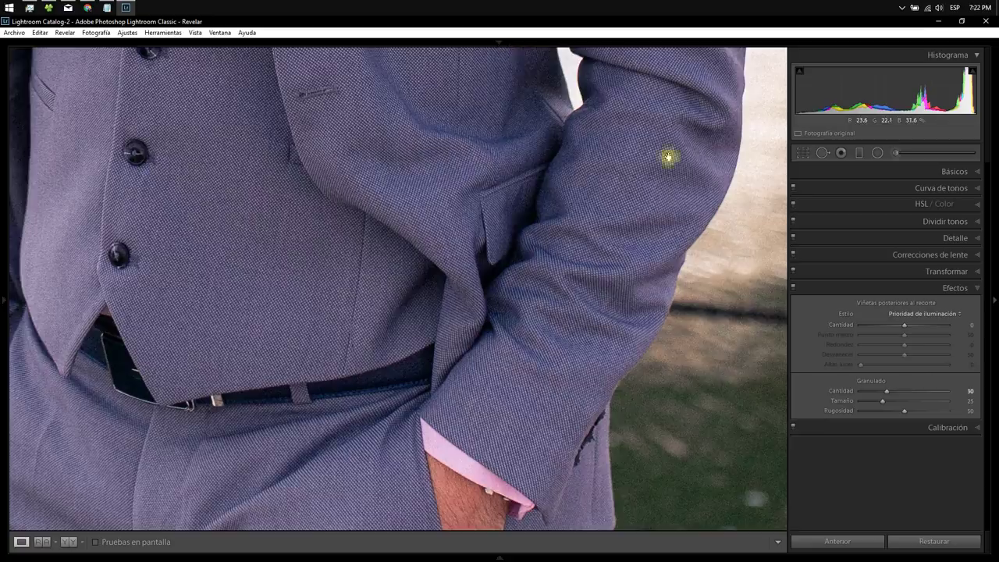
pyautogui.moveTo(647, 239); pyautogui.dragTo(473, 211)
pyautogui.moveTo(576, 190); pyautogui.dragTo(575, 23)
pyautogui.moveTo(518, 189); pyautogui.dragTo(588, 143)
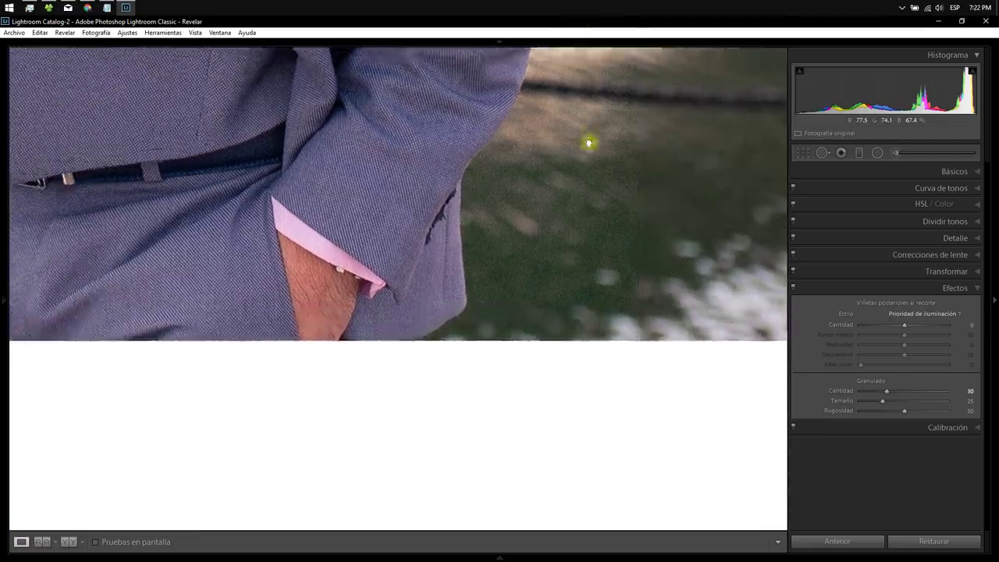
pyautogui.click(589, 143)
pyautogui.moveTo(489, 294); pyautogui.dragTo(672, 512)
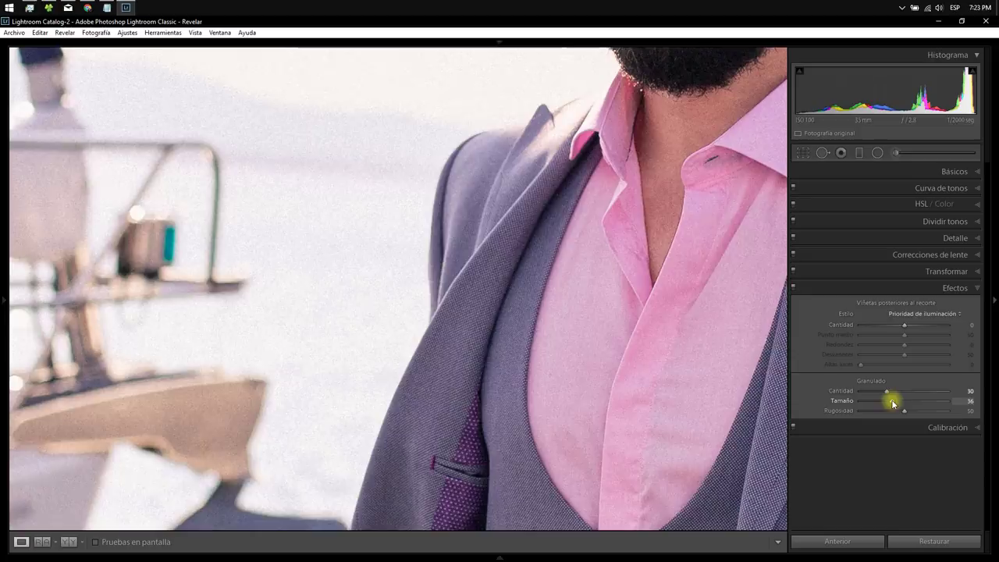
# Step: Inspect the finer grain on the beard and collar, then return to Fit view
pyautogui.moveTo(706, 212); pyautogui.dragTo(658, 475)
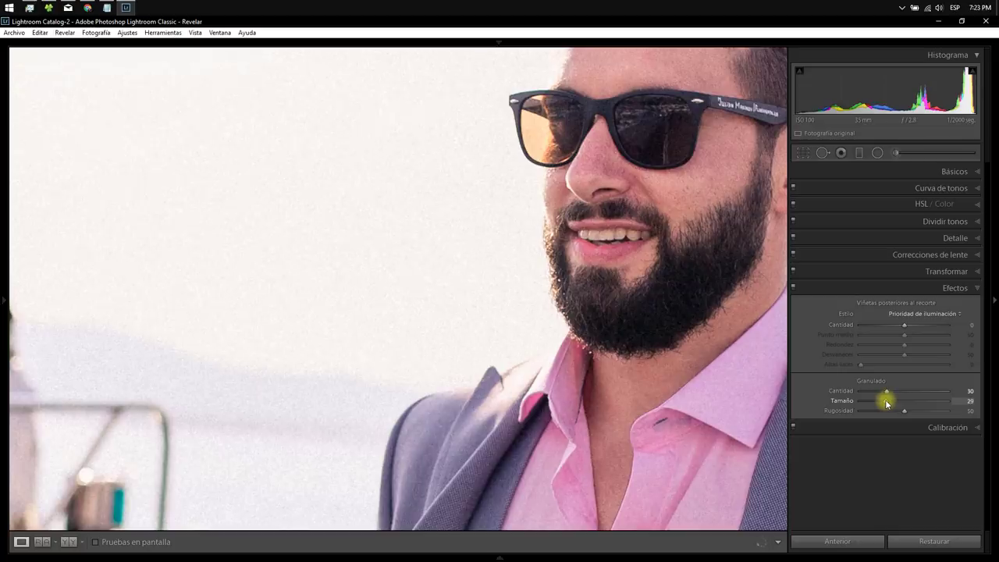
pyautogui.click(657, 257)
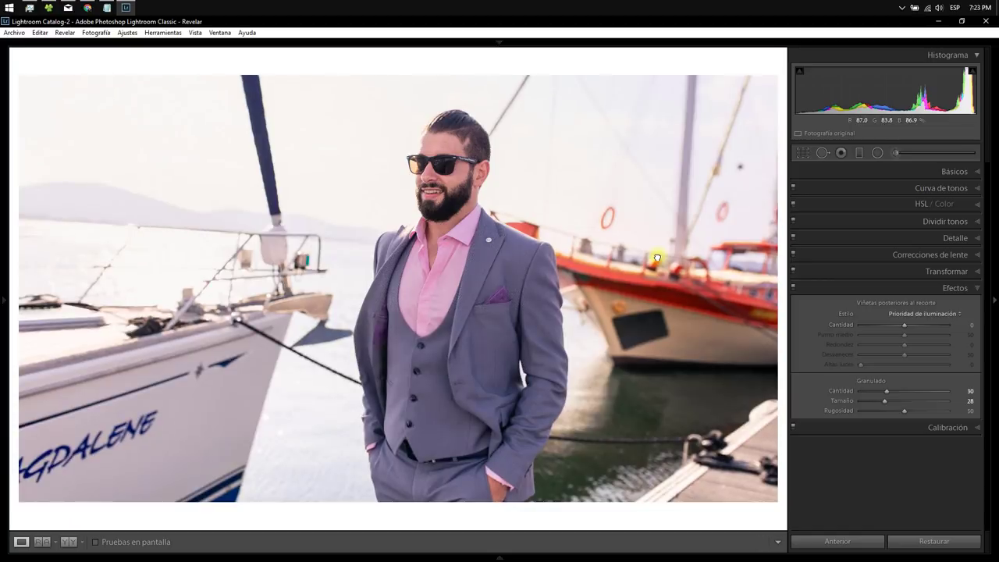
# Step: Paint a +0.33 exposure adjustment brush onto the portrait and close the brush
pyautogui.click(858, 154)
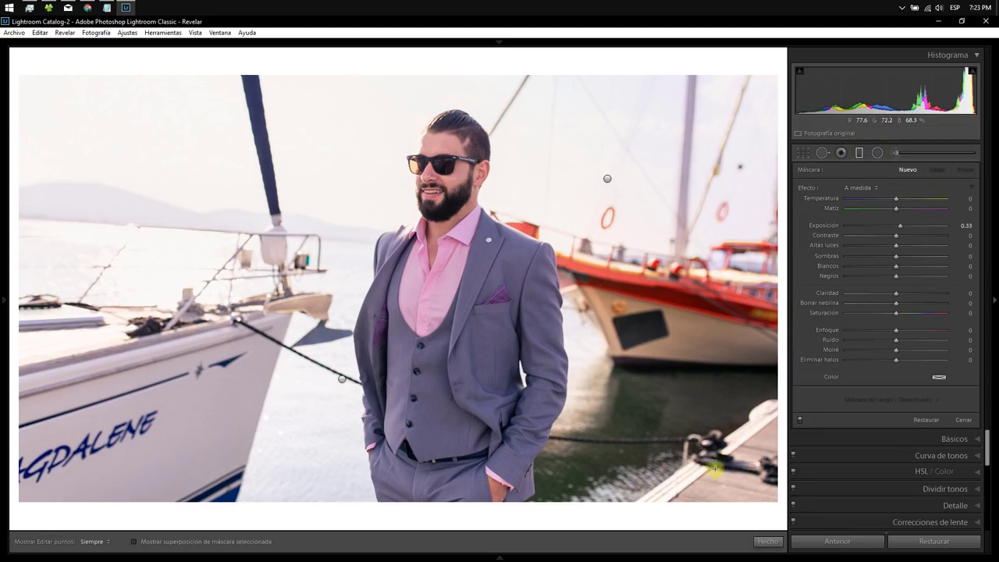
pyautogui.click(894, 152)
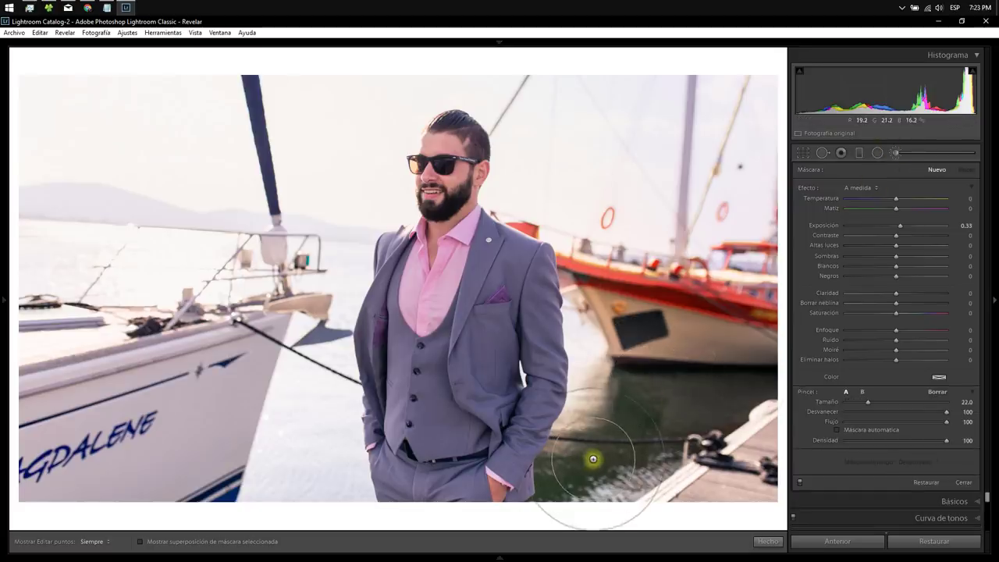
pyautogui.press('h')
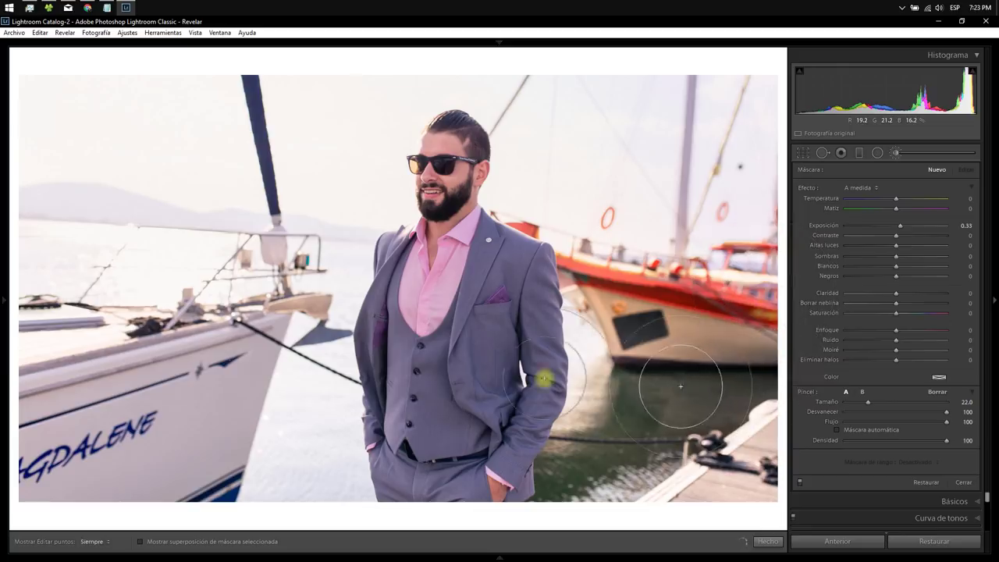
pyautogui.click(592, 460)
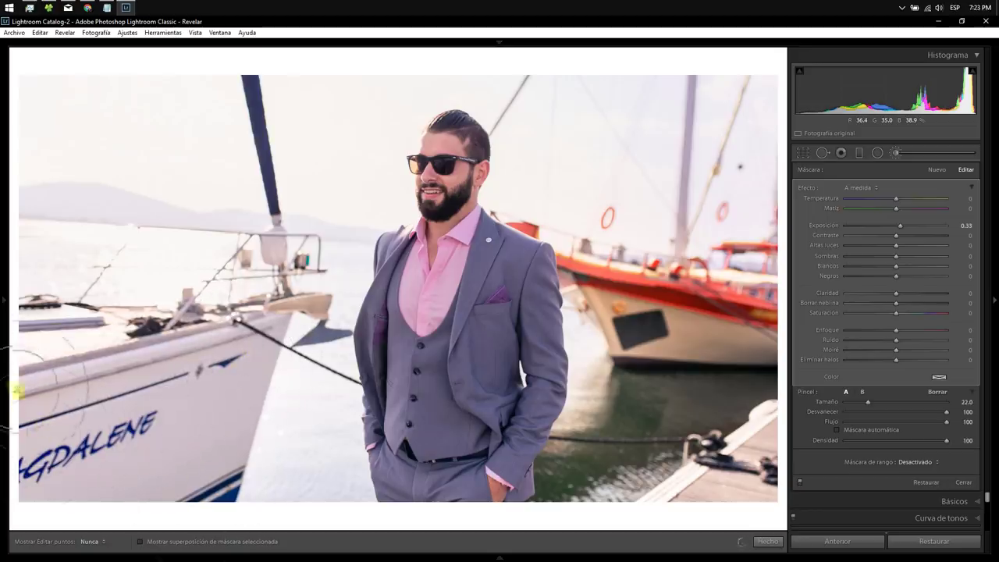
pyautogui.press('h')
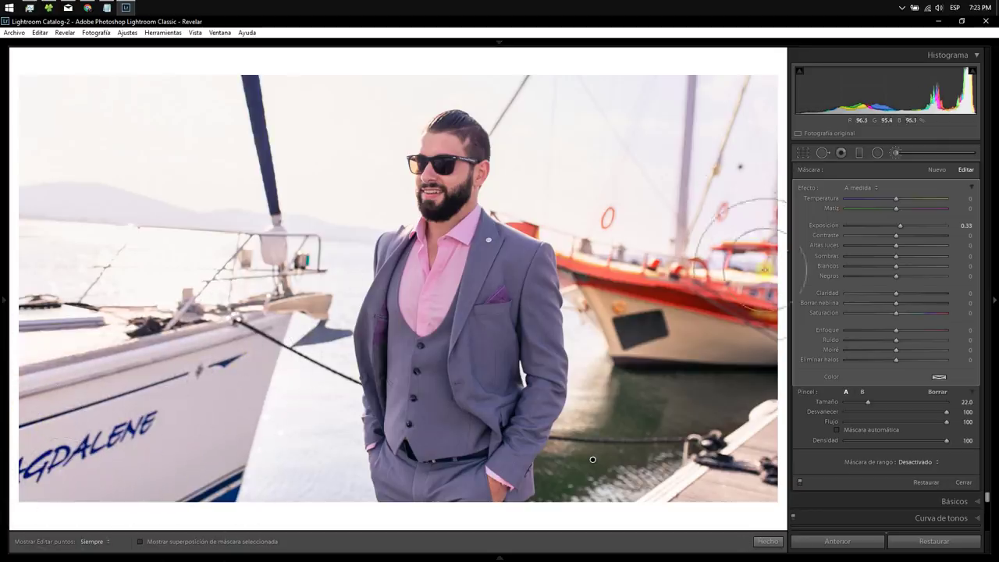
pyautogui.click(759, 539)
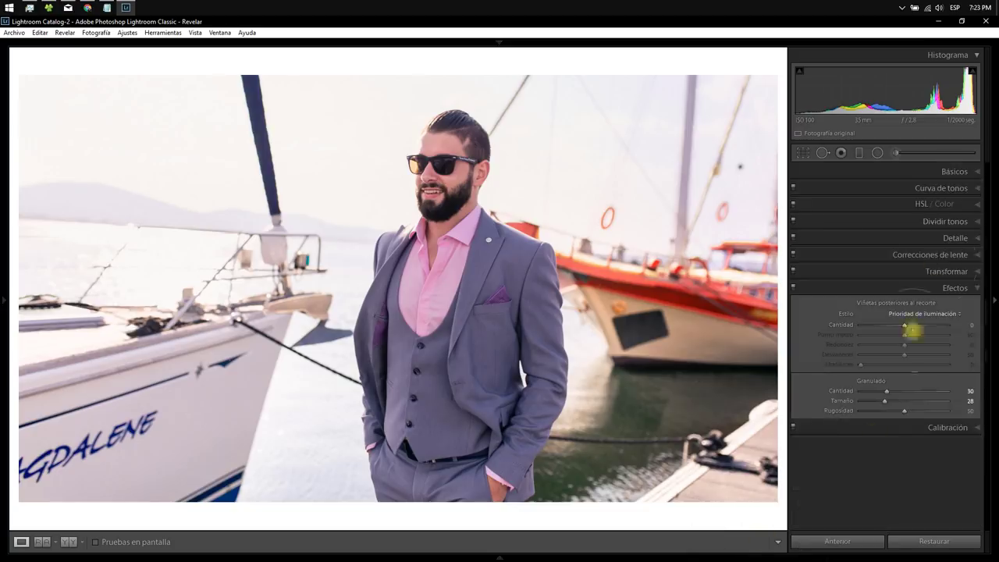
# Step: Brush Exposure −0.42, Highlights −52 over the left boat's white bow
pyautogui.click(894, 153)
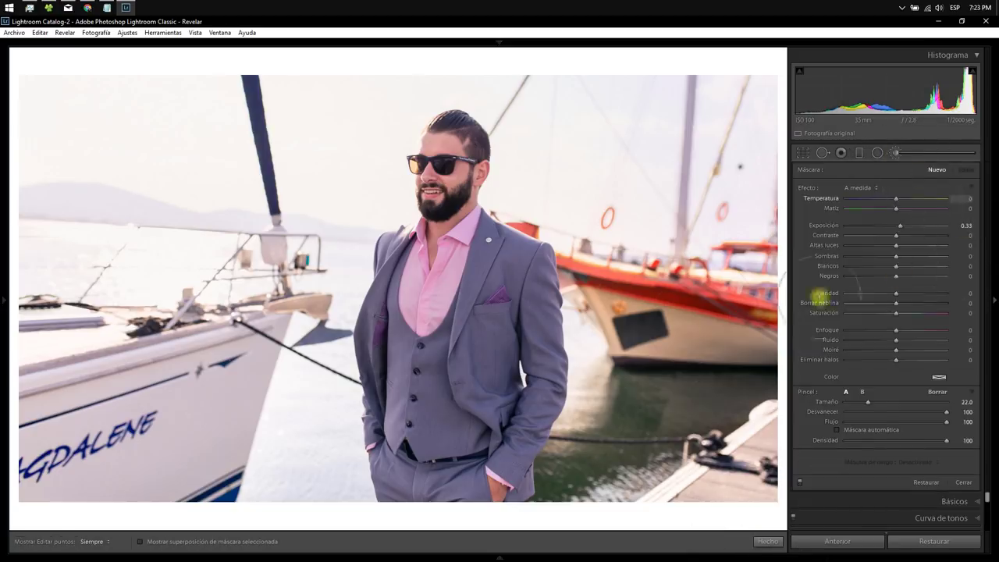
pyautogui.moveTo(901, 225); pyautogui.dragTo(870, 245)
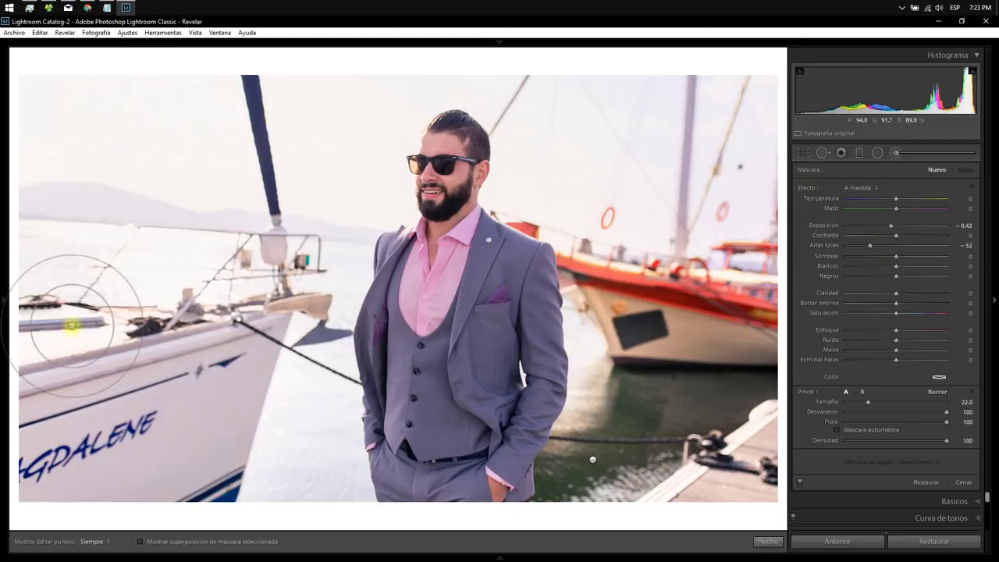
pyautogui.scroll(-2, 282, 331)
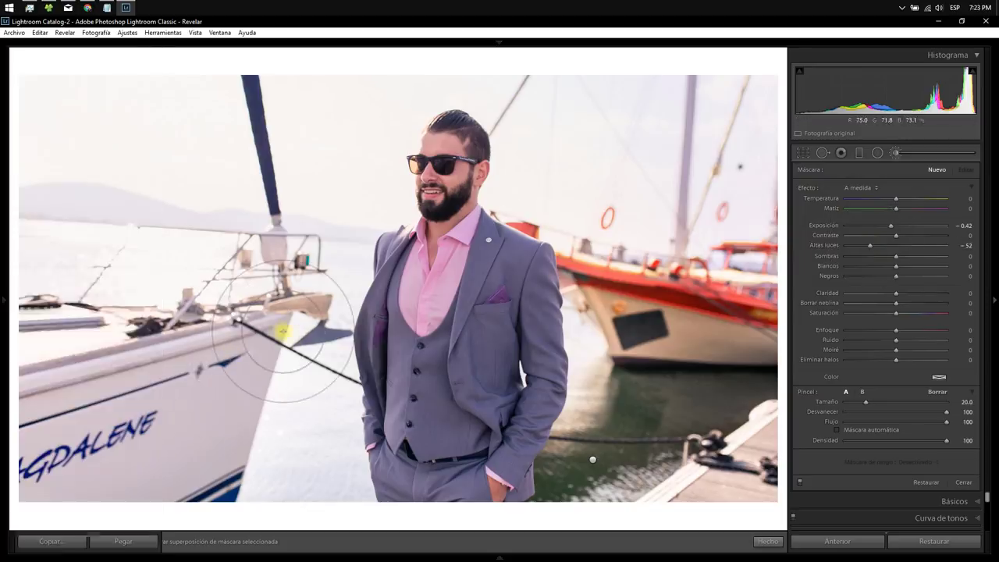
pyautogui.scroll(-3, 47, 352)
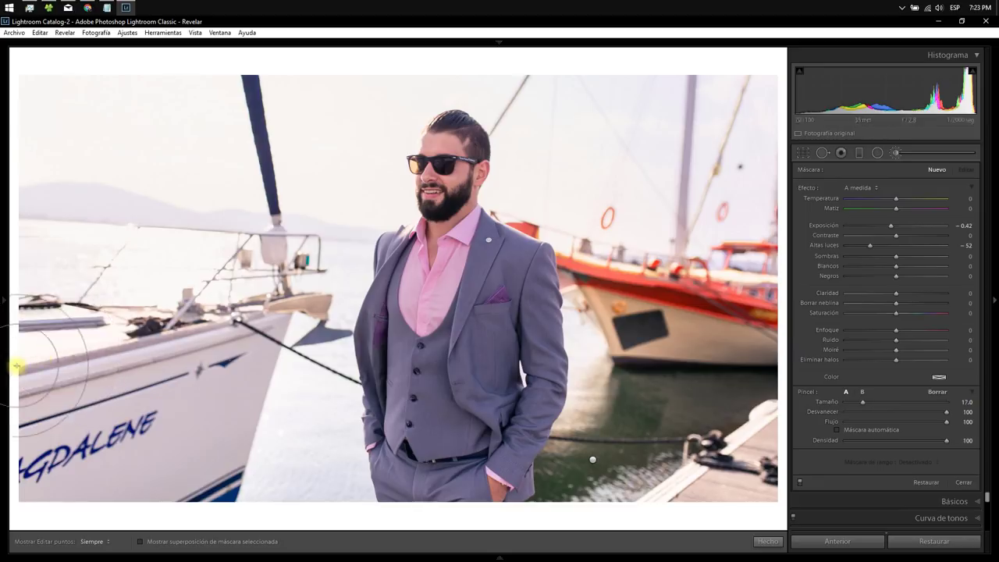
pyautogui.scroll(-2, 6, 381)
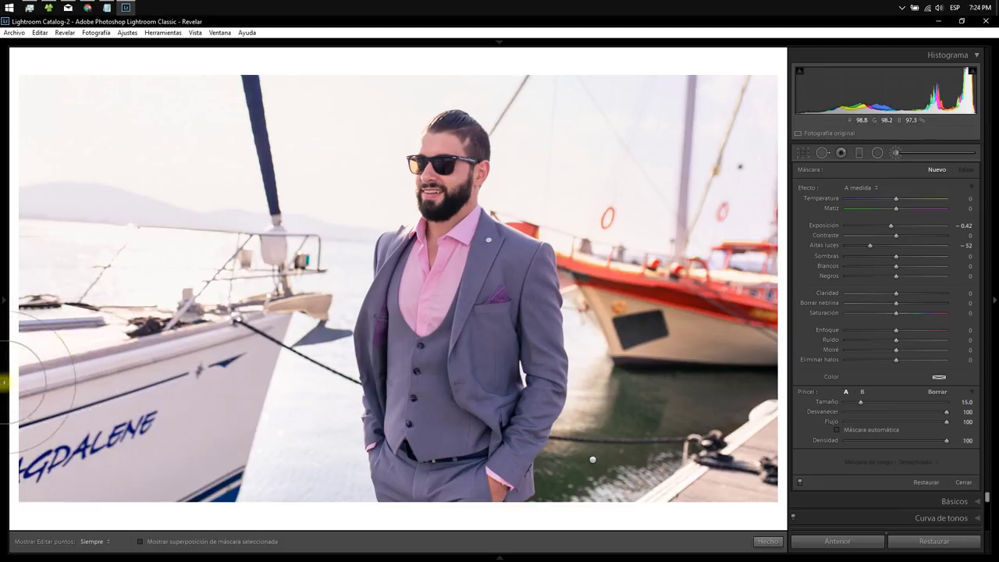
pyautogui.moveTo(69, 357); pyautogui.dragTo(77, 332)
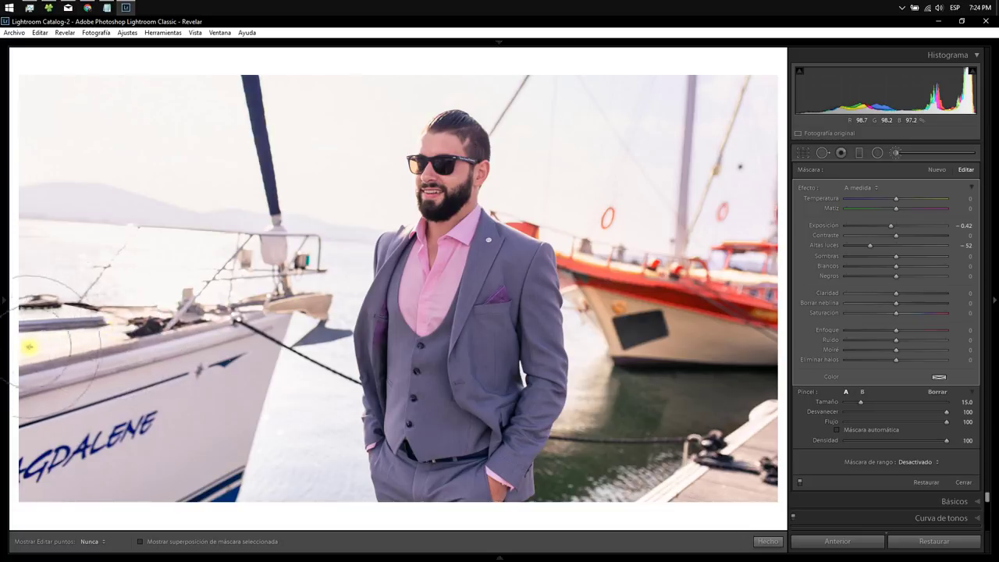
pyautogui.press('h')
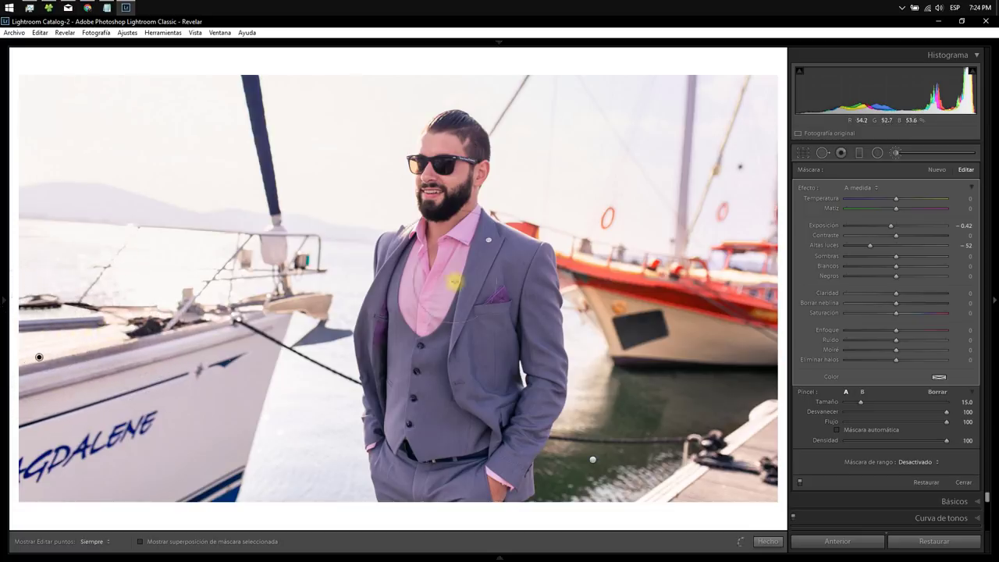
pyautogui.click(768, 541)
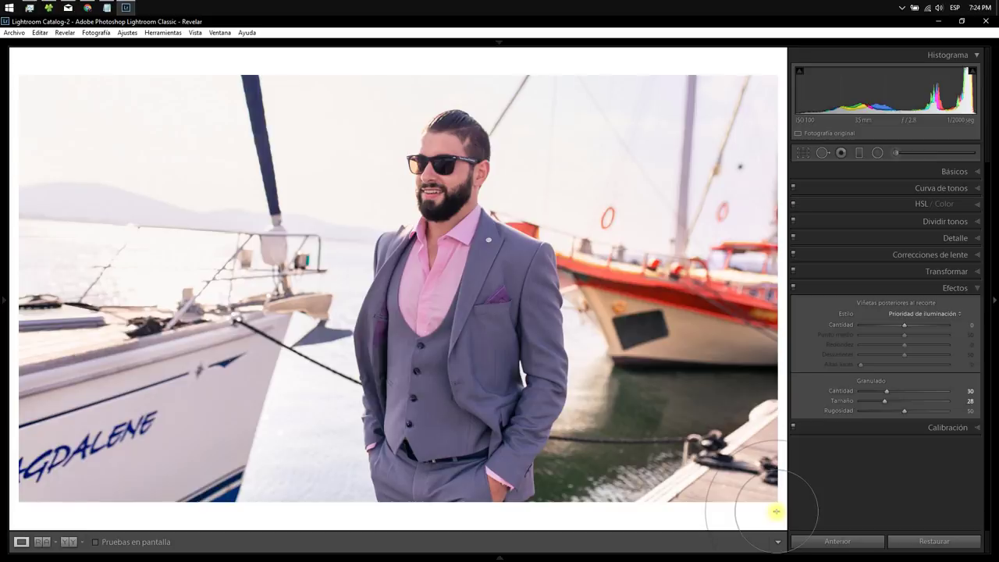
# Step: Heal away the red life ring on the right with Spot Removal at size 77
pyautogui.click(717, 204)
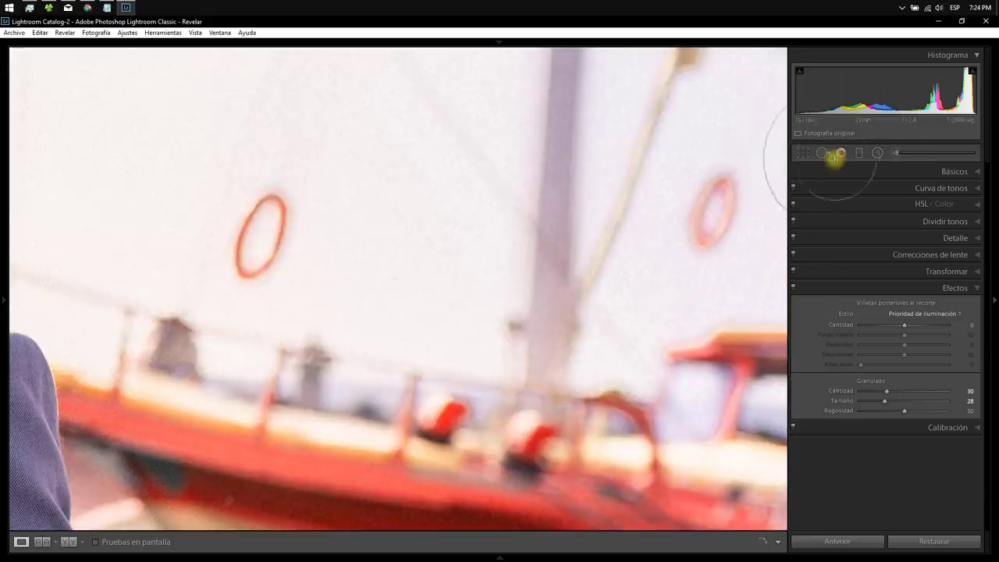
pyautogui.click(822, 152)
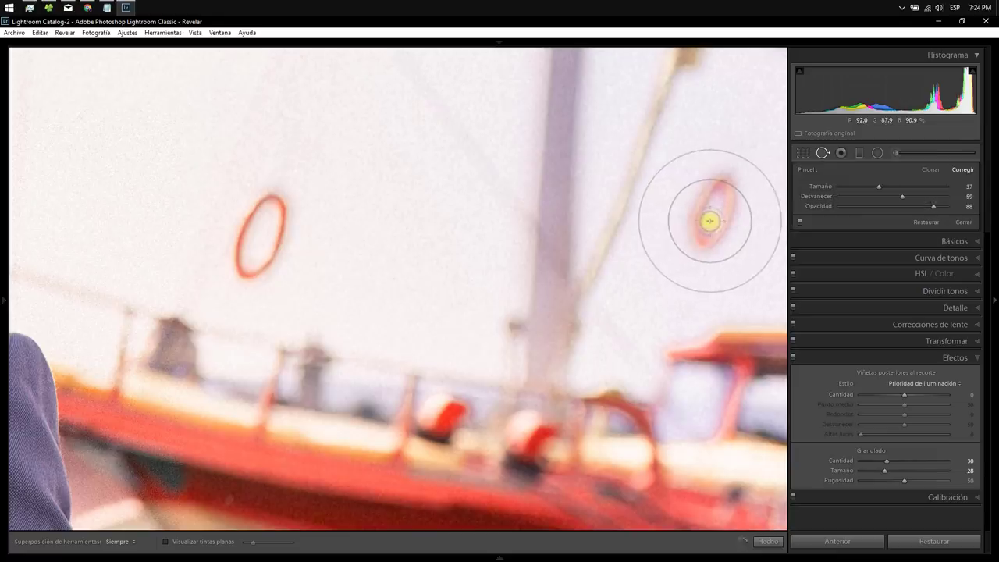
pyautogui.scroll(5, 710, 219)
pyautogui.scroll(3, 709, 213)
pyautogui.scroll(1, 709, 213)
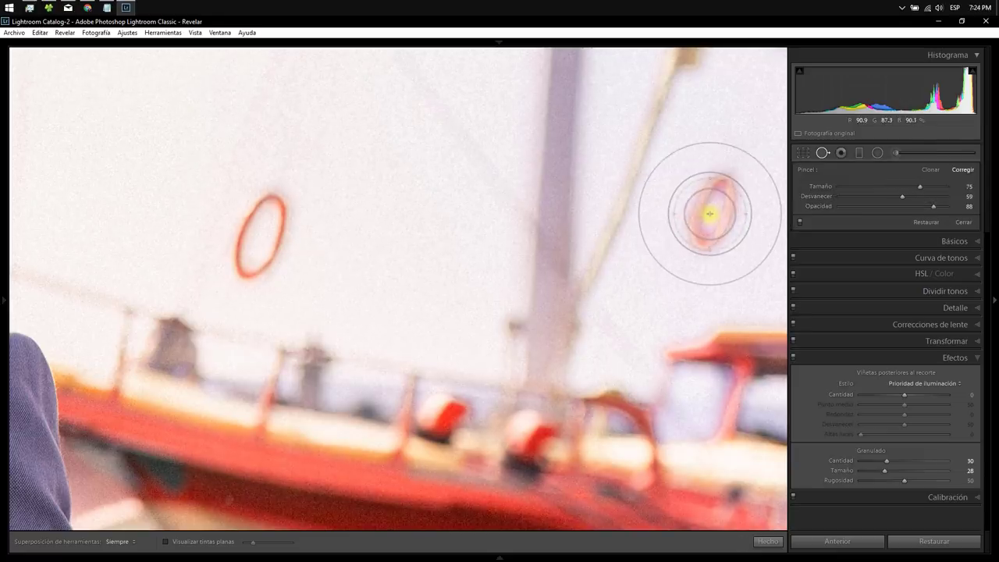
pyautogui.scroll(1, 710, 213)
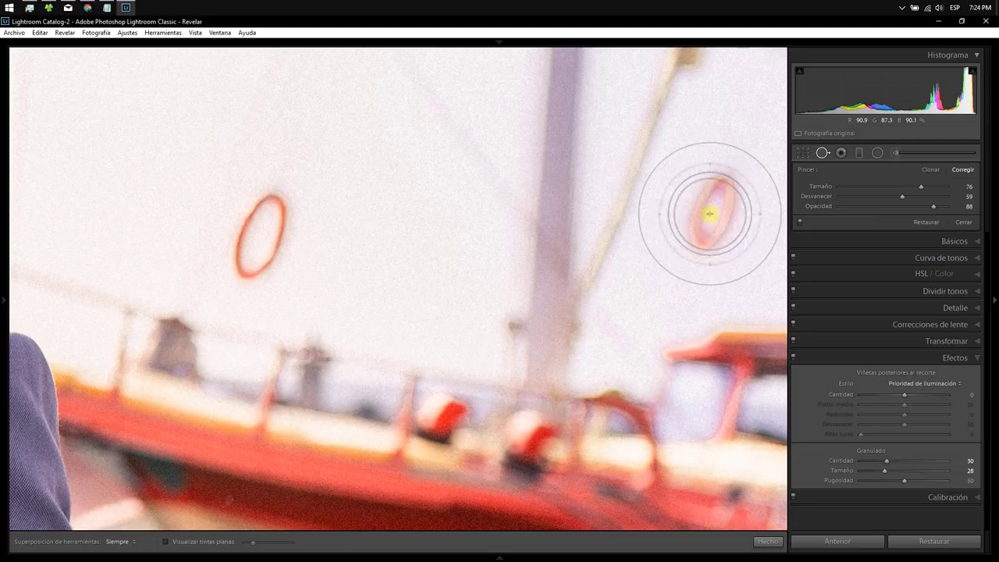
pyautogui.scroll(1, 716, 214)
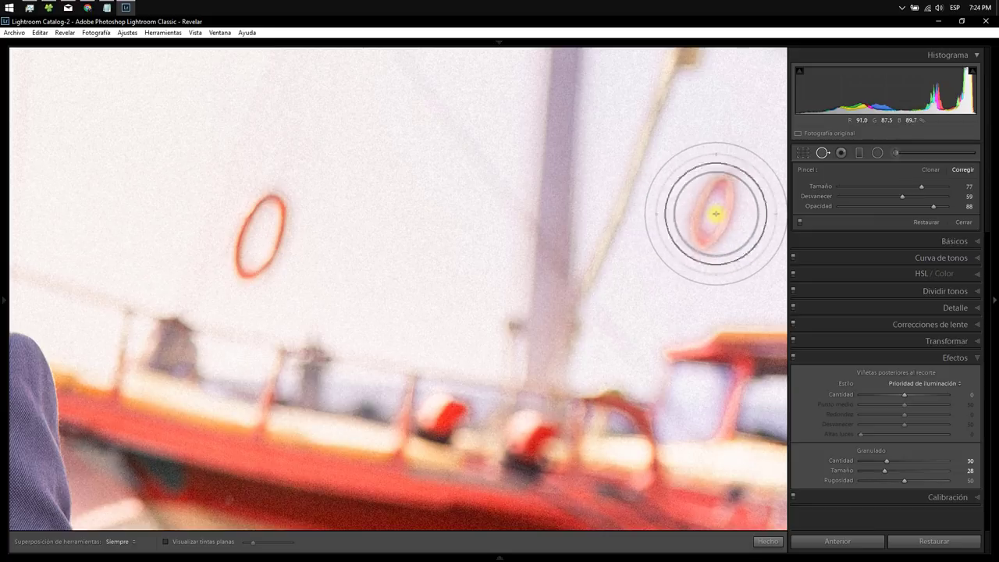
pyautogui.click(716, 213)
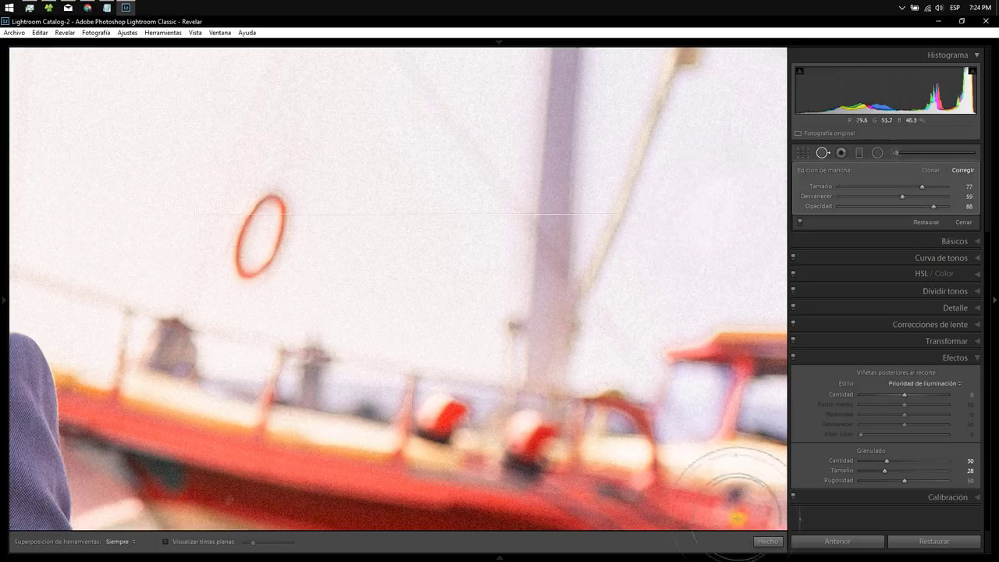
pyautogui.click(756, 539)
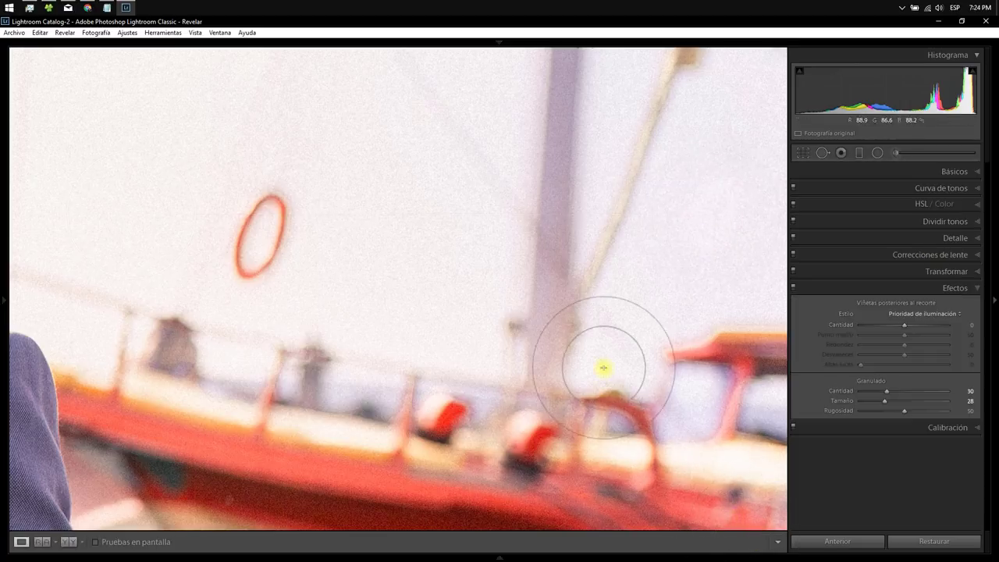
pyautogui.click(603, 368)
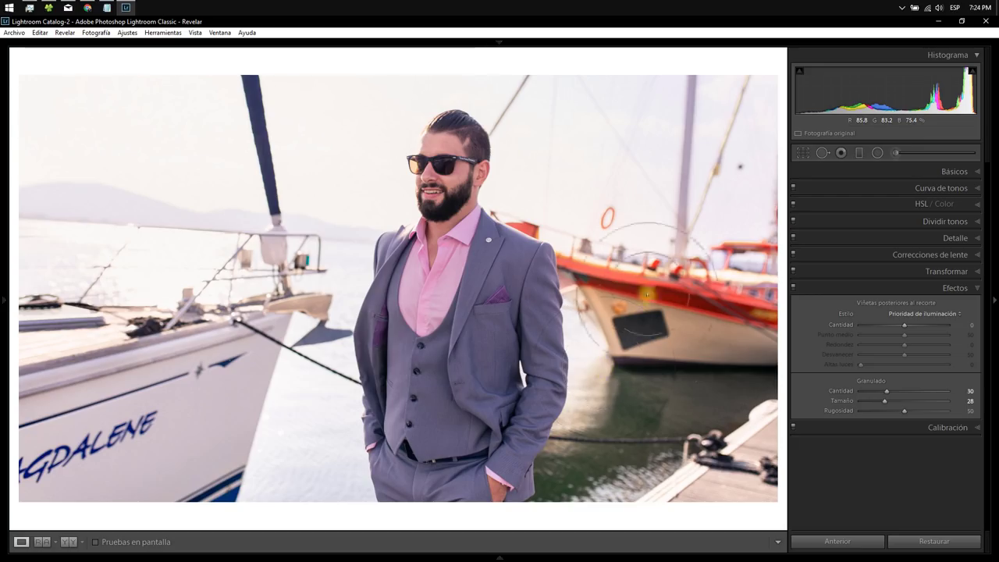
# Step: Paint a −0.42 exposure, −52 highlights brush over the boat edge, water and railing
pyautogui.click(896, 153)
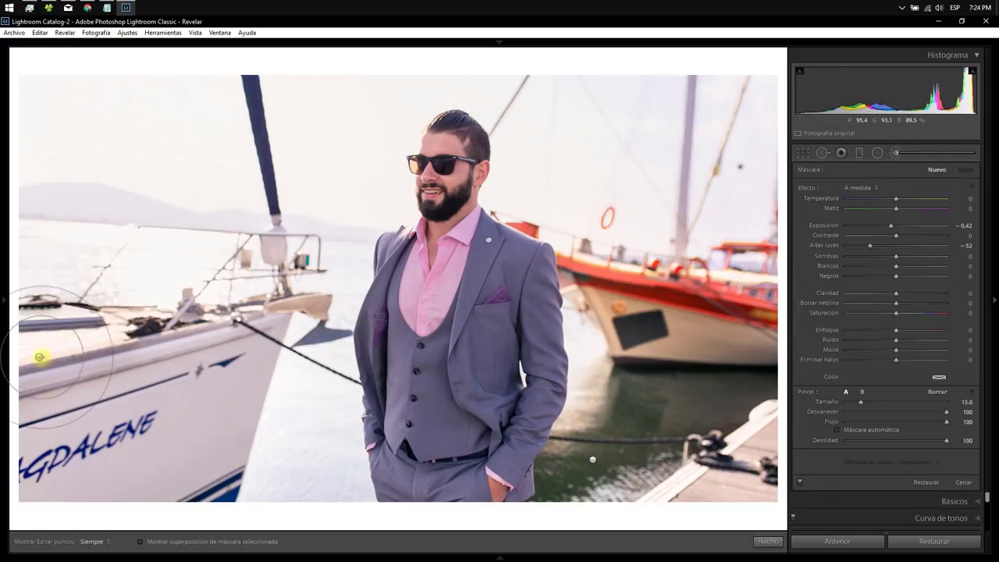
pyautogui.click(39, 357)
pyautogui.press('h')
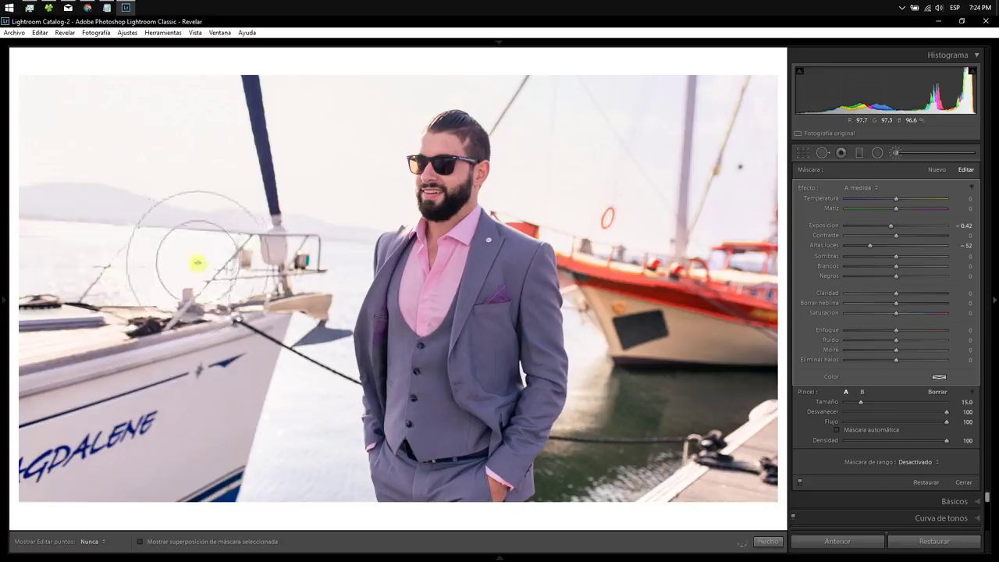
pyautogui.moveTo(179, 258)
pyautogui.mouseDown()
pyautogui.moveTo(40, 257)
pyautogui.moveTo(279, 241)
pyautogui.moveTo(324, 267)
pyautogui.mouseUp()
pyautogui.press('h')
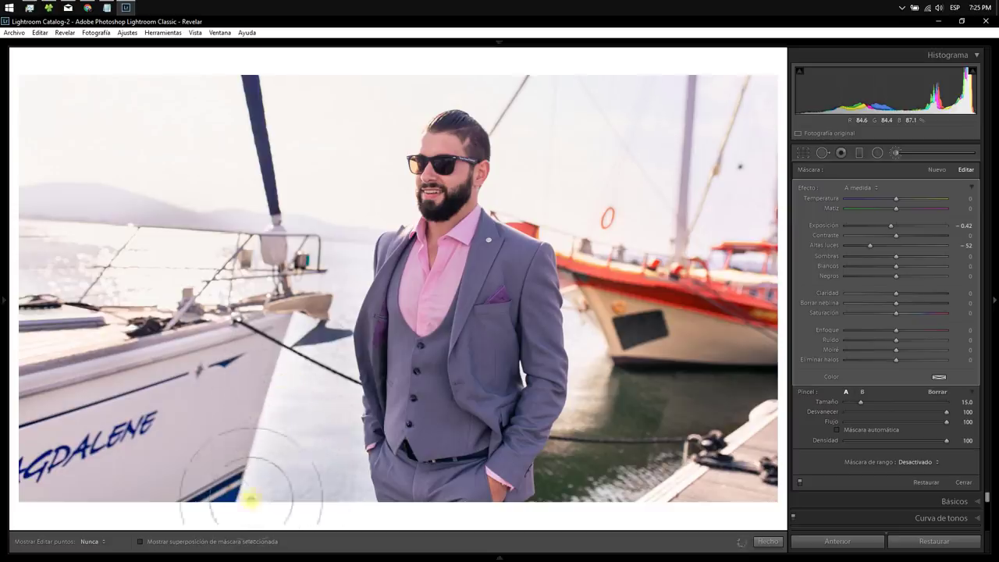
pyautogui.press('h')
pyautogui.press('h')
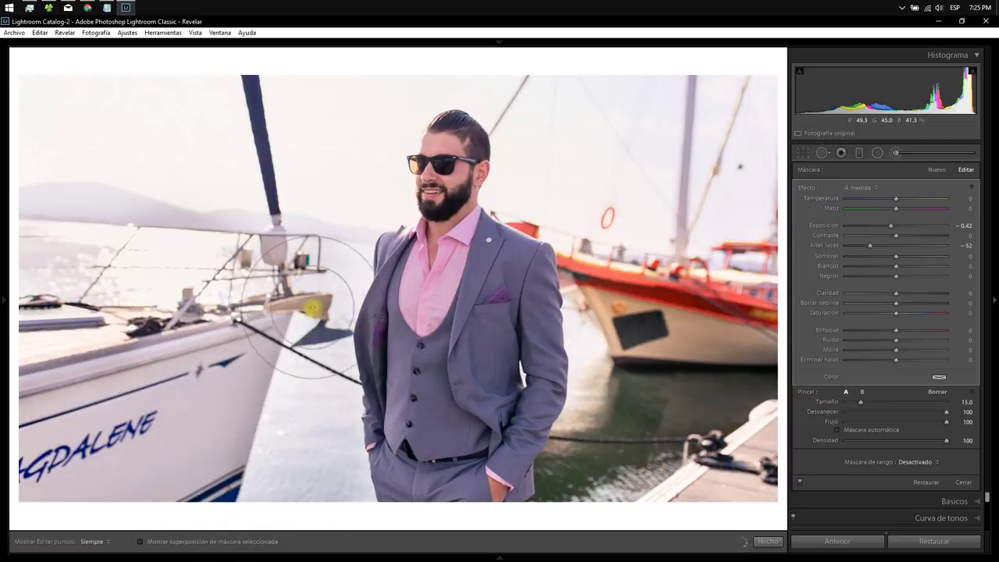
pyautogui.press('h')
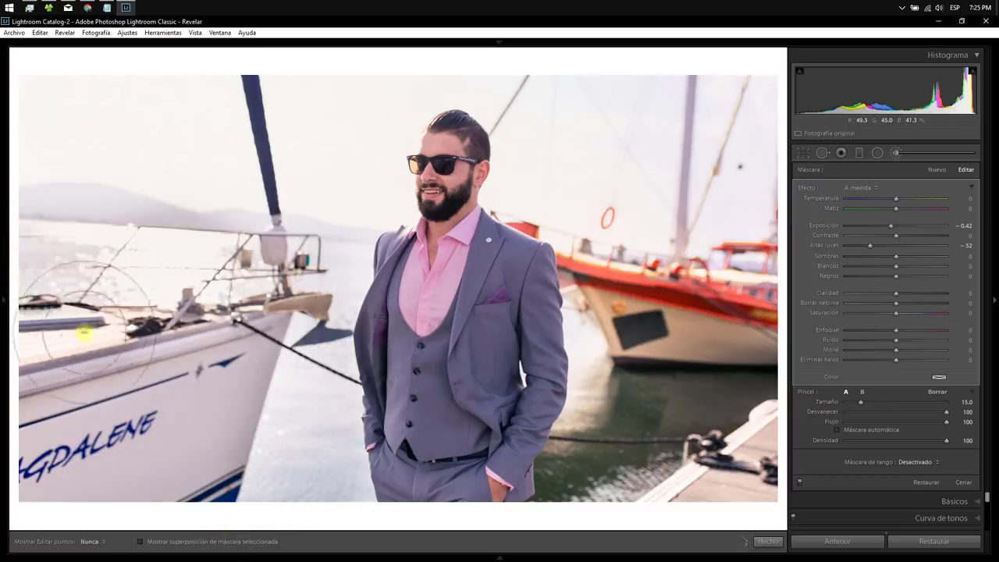
pyautogui.press('h')
pyautogui.press('h')
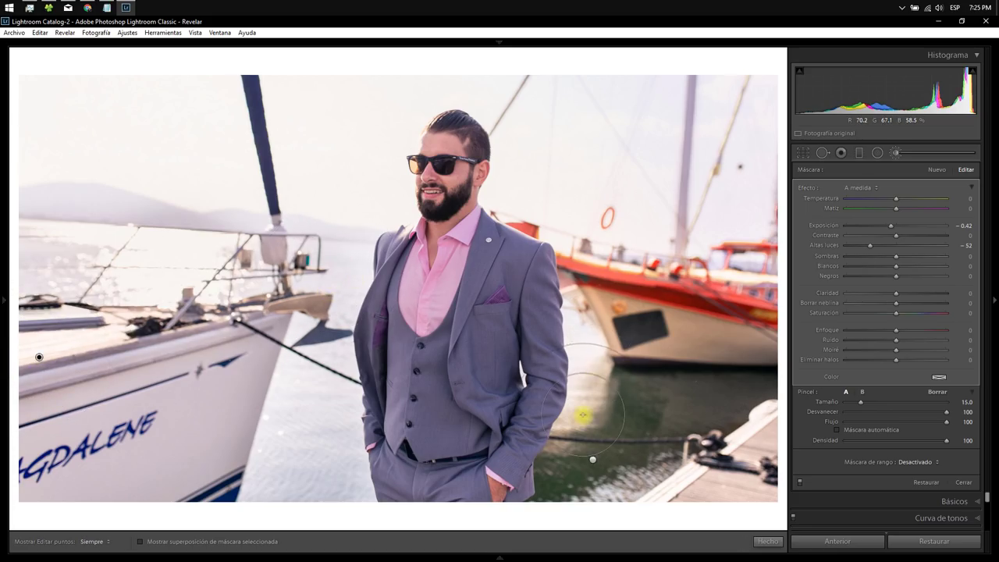
pyautogui.press('h')
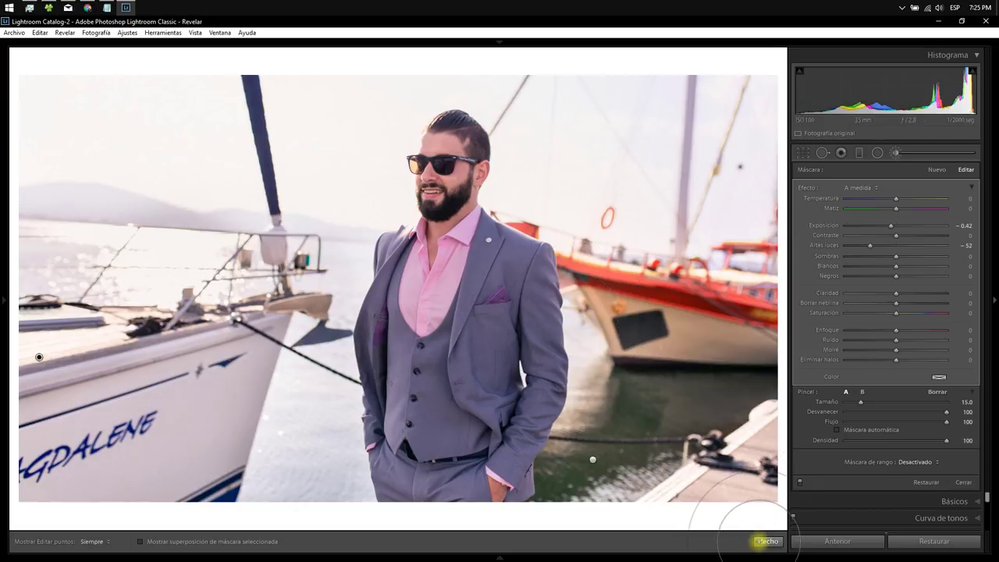
pyautogui.click(765, 541)
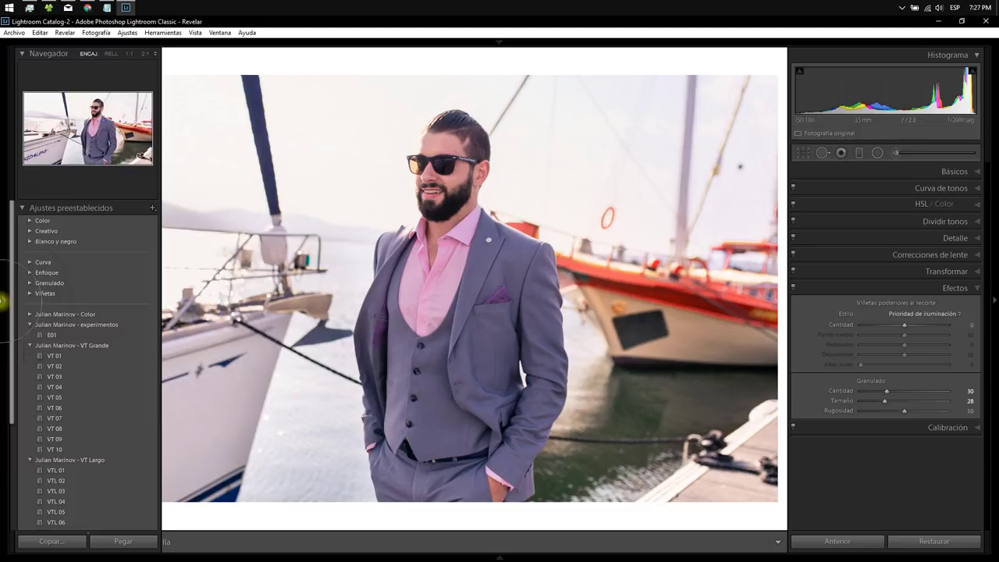
# Step: Apply the VT 09 preset, undo it, then reapply it
pyautogui.click(55, 440)
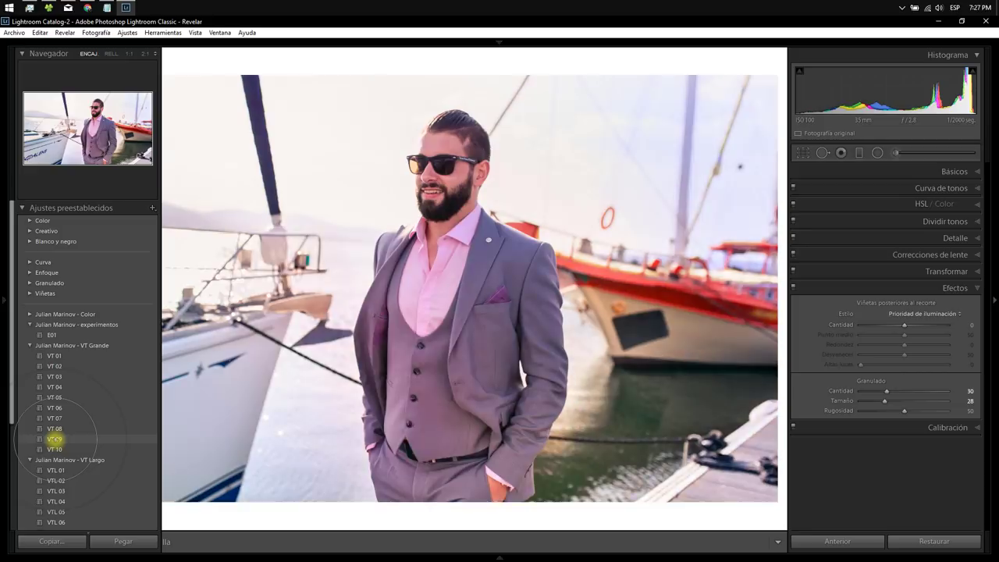
pyautogui.click(55, 439)
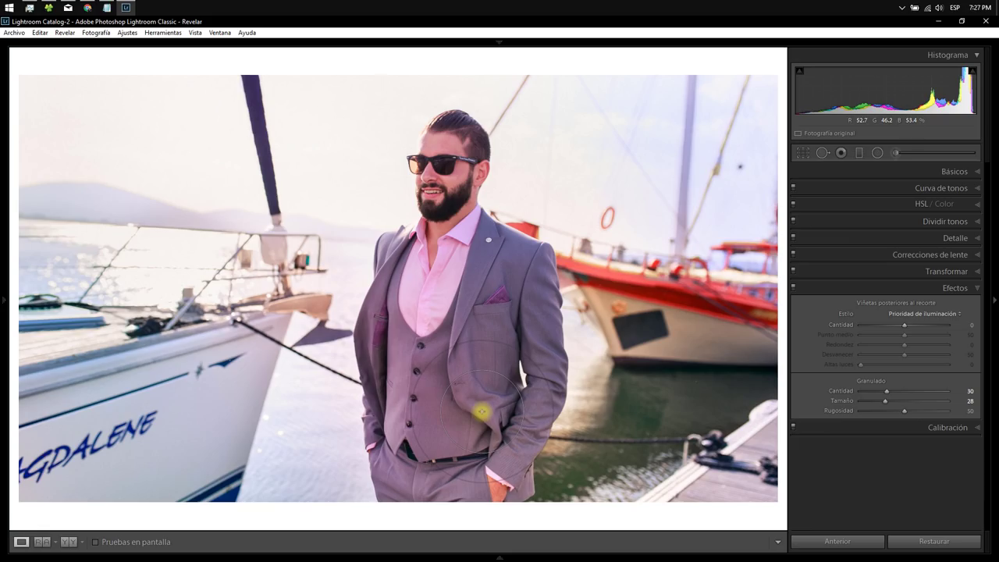
pyautogui.hotkey('ctrl', 'z')
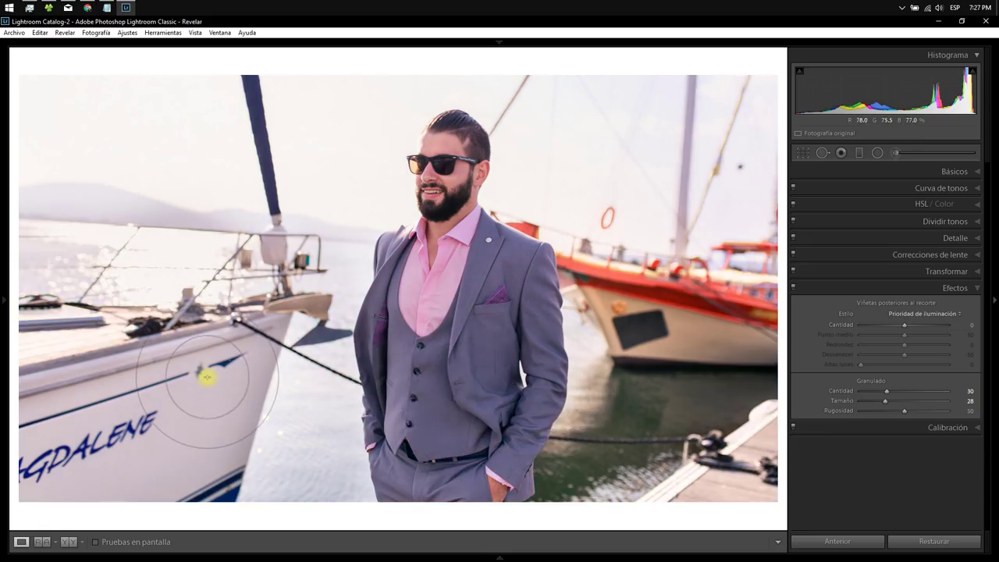
pyautogui.moveTo(3, 300)
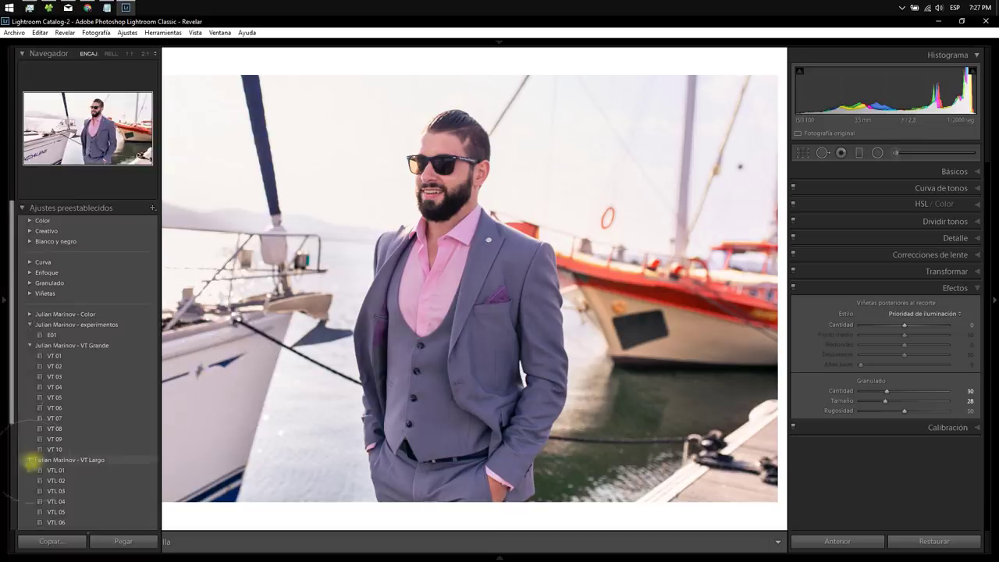
pyautogui.click(51, 440)
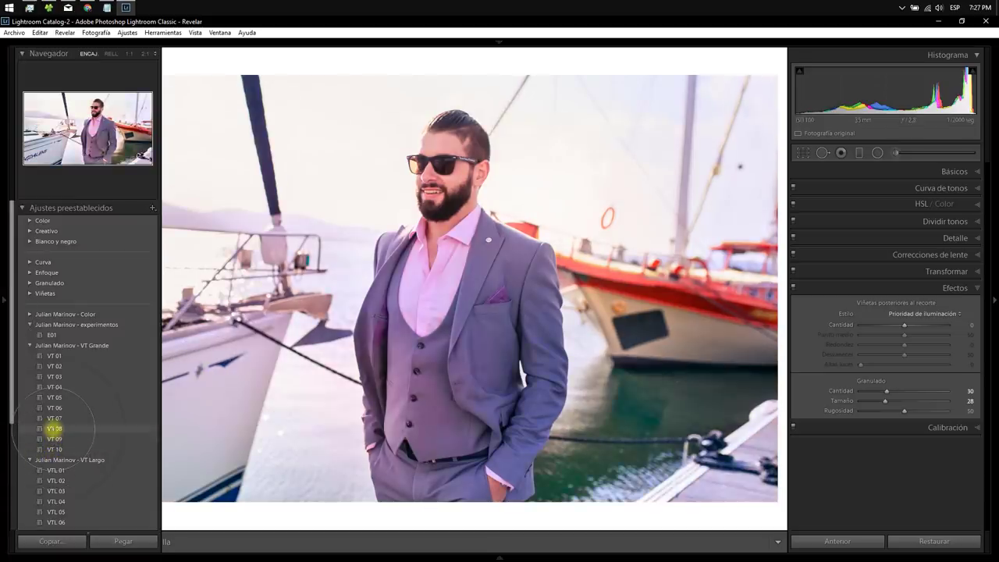
# Step: Preview the VT Grande presets VT 08 down through VT 01 in turn
pyautogui.click(54, 428)
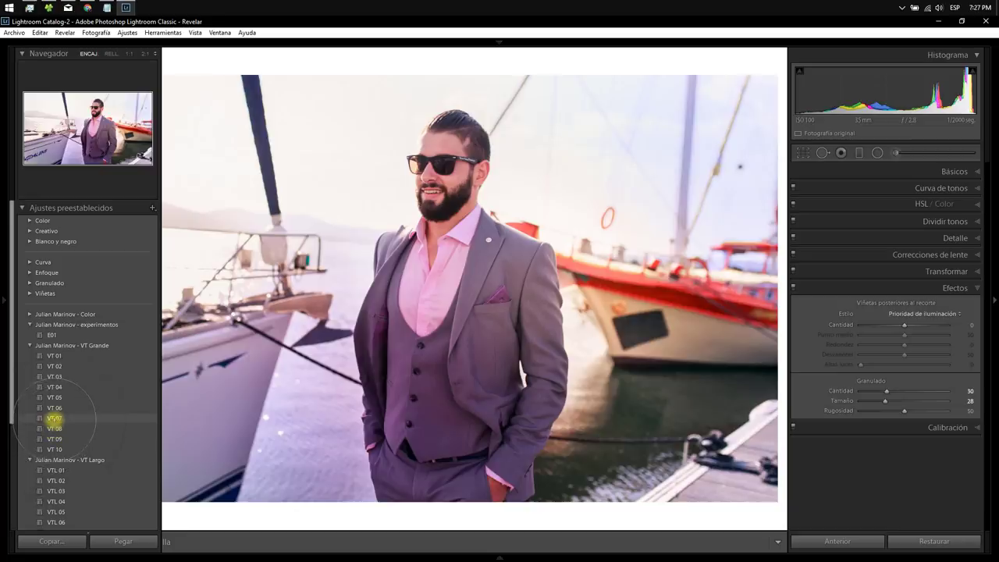
pyautogui.click(54, 419)
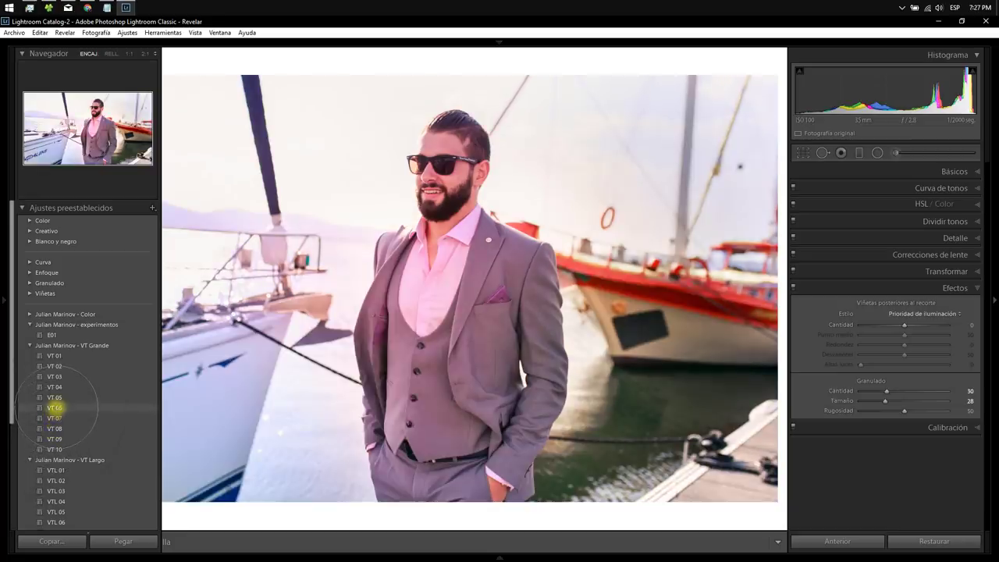
pyautogui.click(54, 407)
pyautogui.click(55, 397)
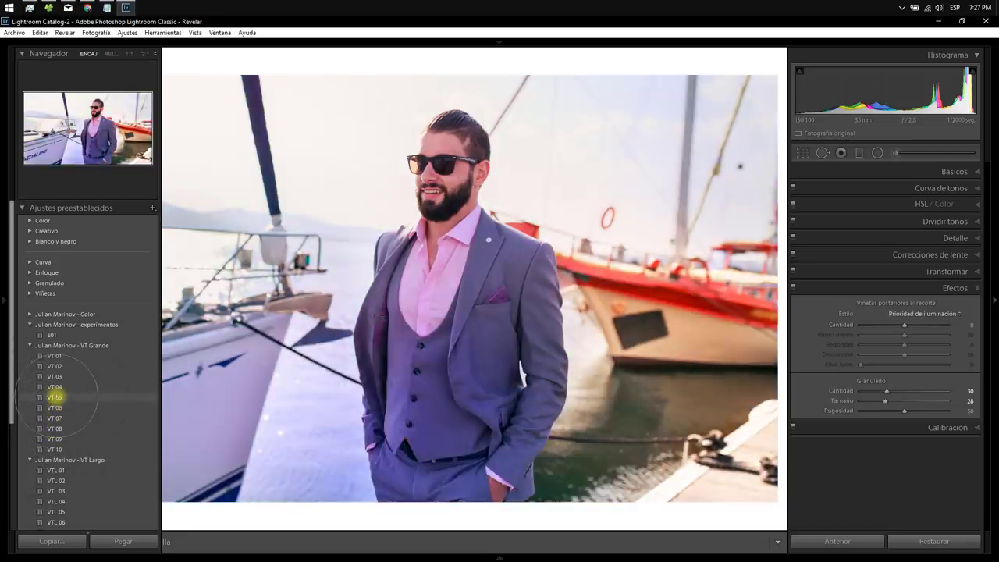
pyautogui.click(55, 387)
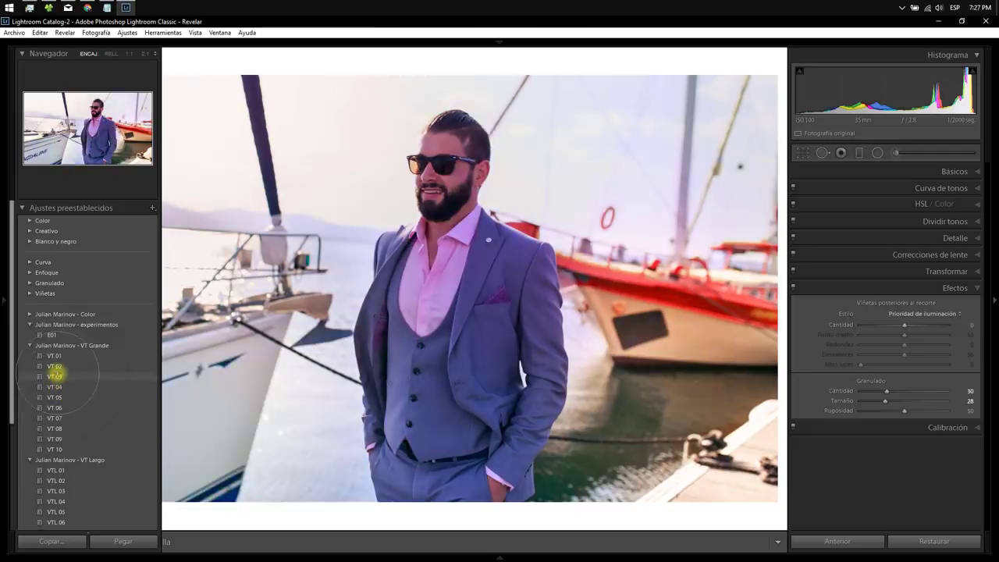
pyautogui.click(55, 366)
pyautogui.click(54, 356)
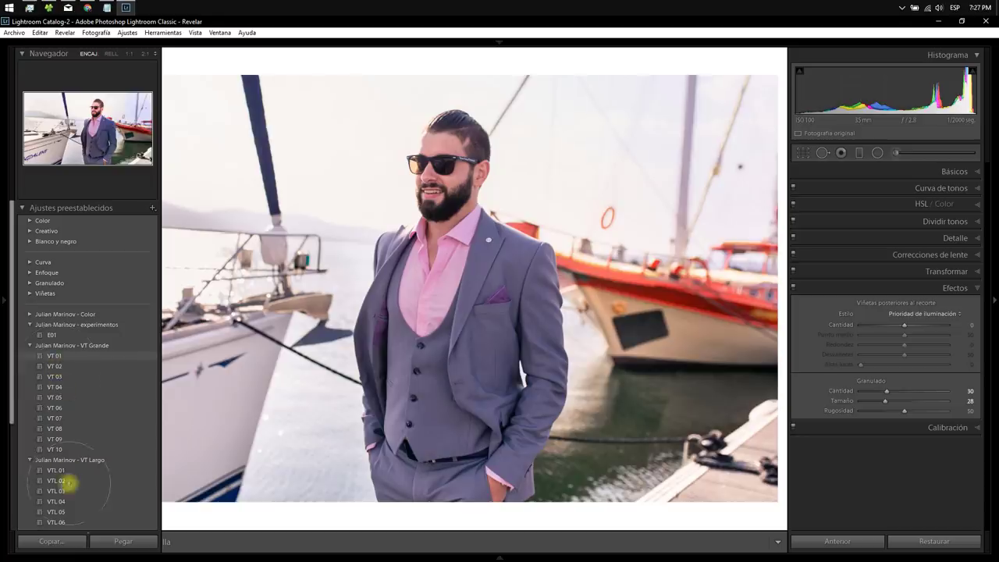
# Step: Preview the VT Largo presets VTL 01 through VTL 05 in turn
pyautogui.click(59, 470)
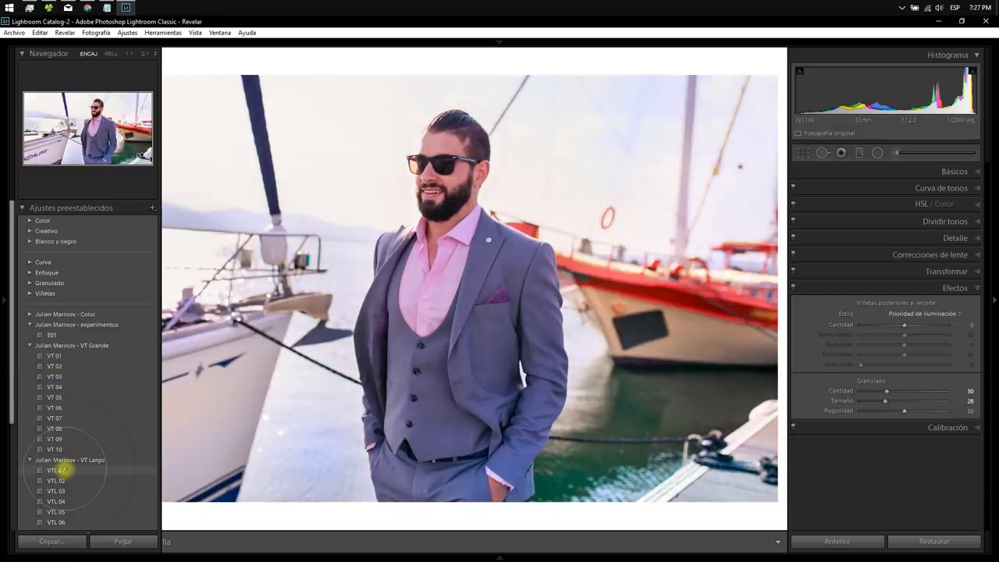
pyautogui.click(65, 479)
pyautogui.click(66, 490)
pyautogui.click(68, 500)
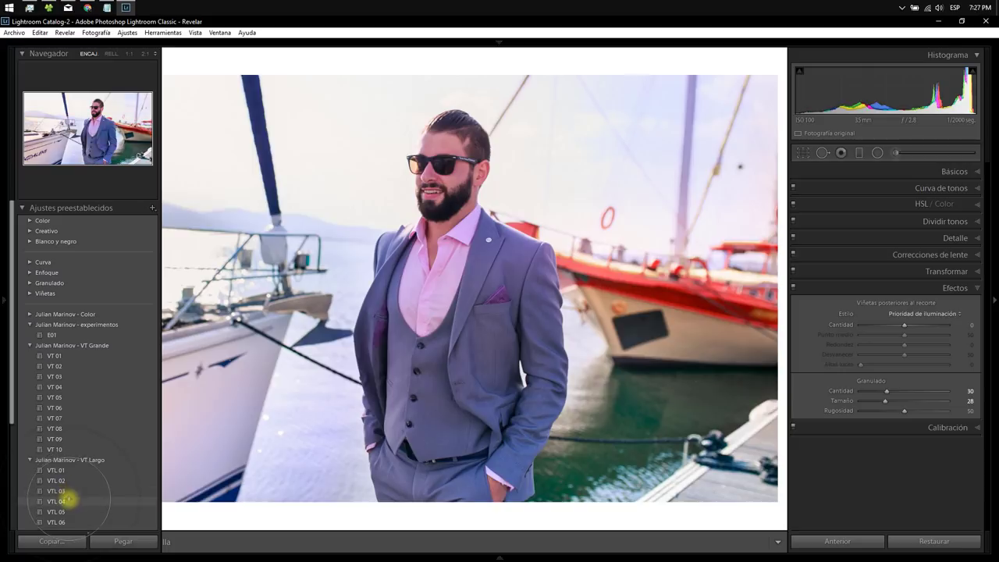
pyautogui.click(69, 512)
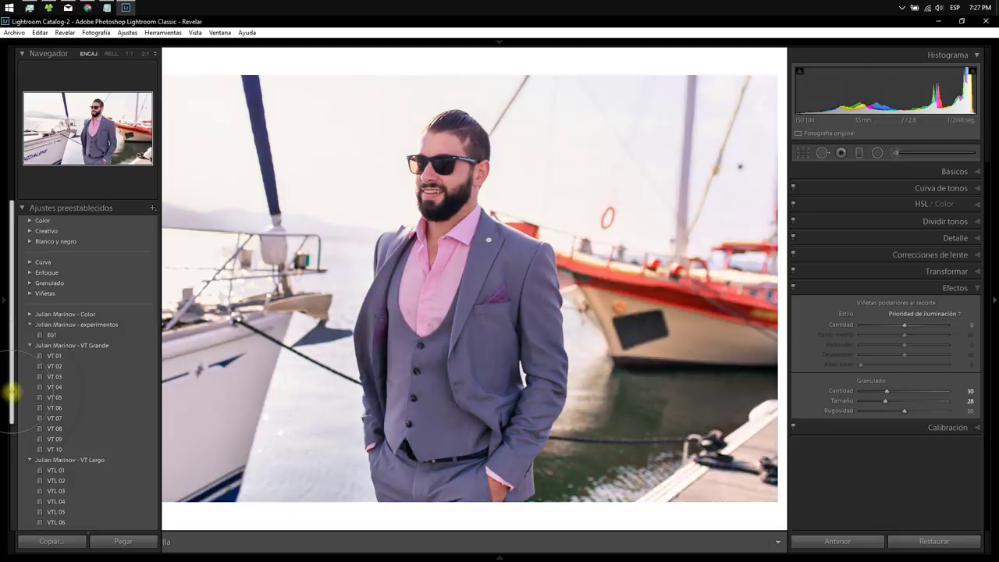
# Step: Preview VTL 10, VTL 07 and VTL 06, then keep VT 09 for a mauve-pink cast
pyautogui.moveTo(12, 393); pyautogui.dragTo(13, 461)
pyautogui.click(61, 458)
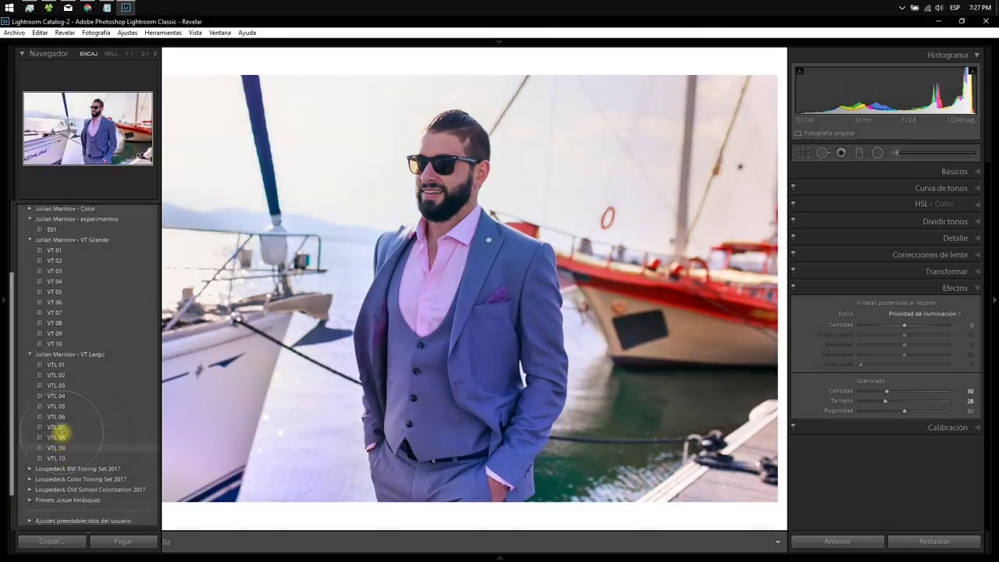
pyautogui.click(59, 428)
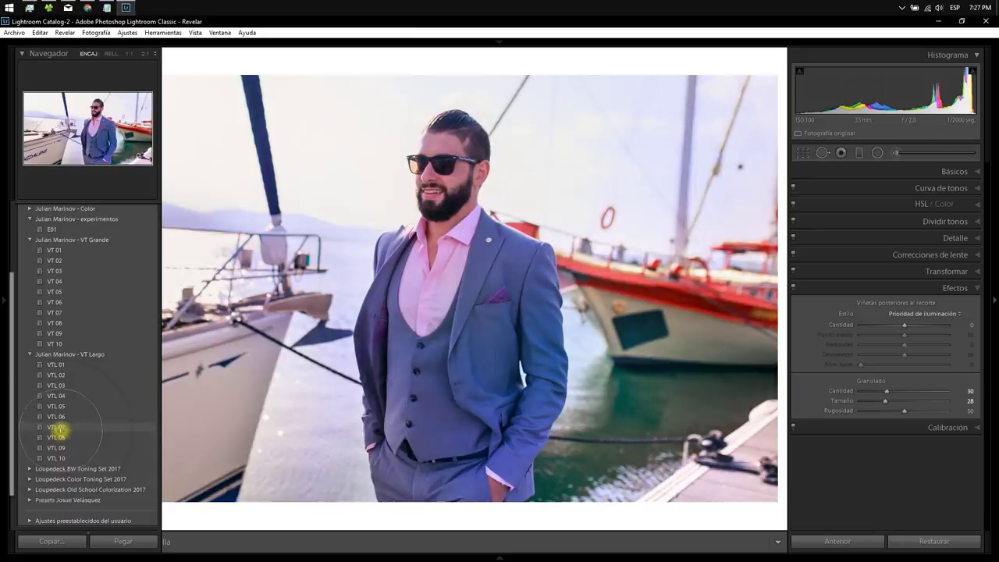
pyautogui.click(59, 417)
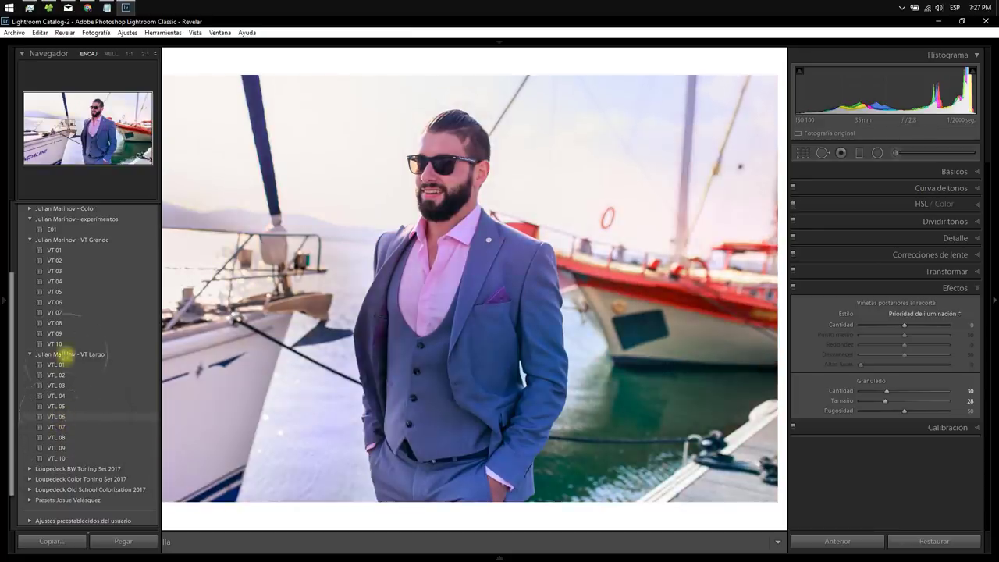
pyautogui.click(62, 334)
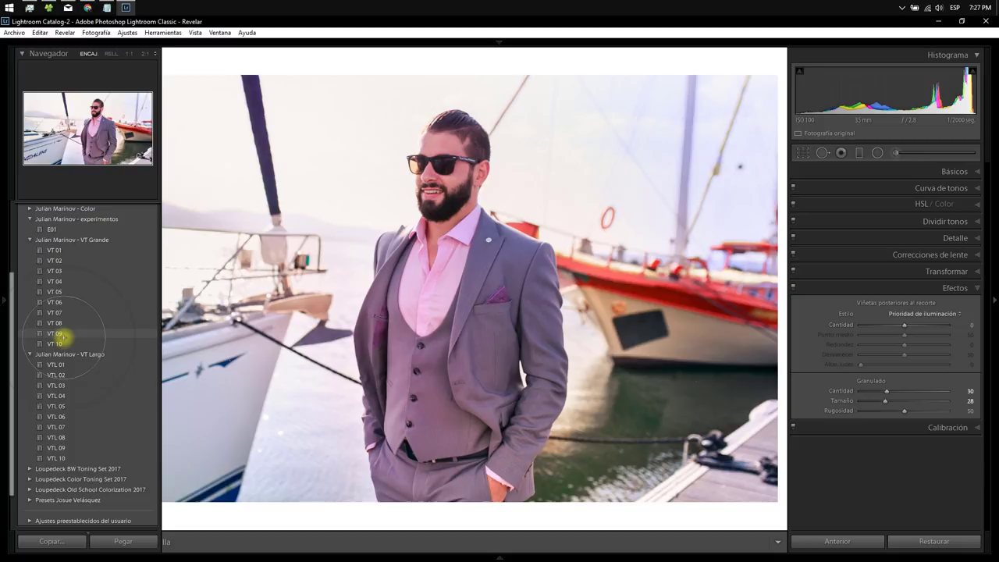
pyautogui.click(63, 334)
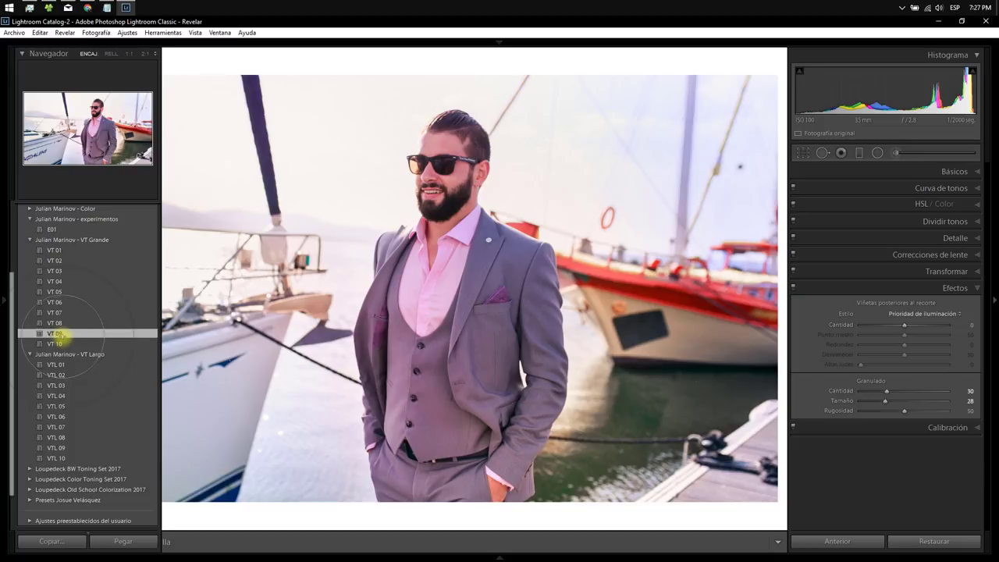